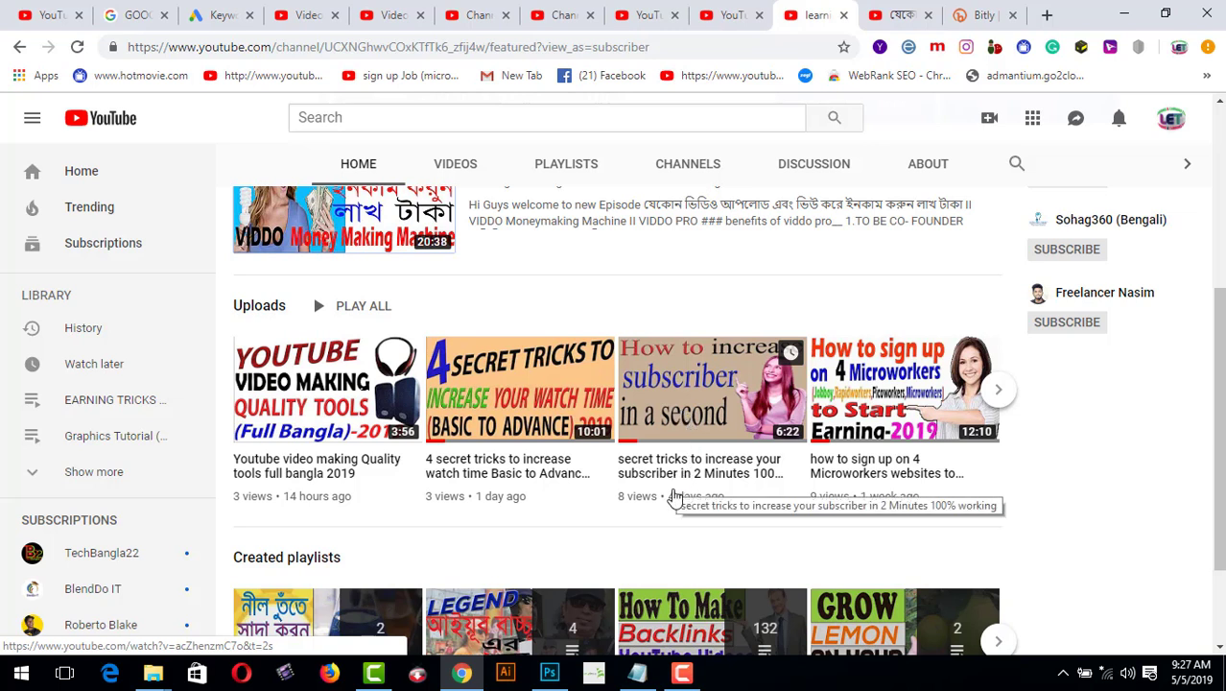
# Switch to the KEYWORD RESEARCH file in Notepad and review its keywords and search volumes in a maximized window
pyautogui.click(637, 674)
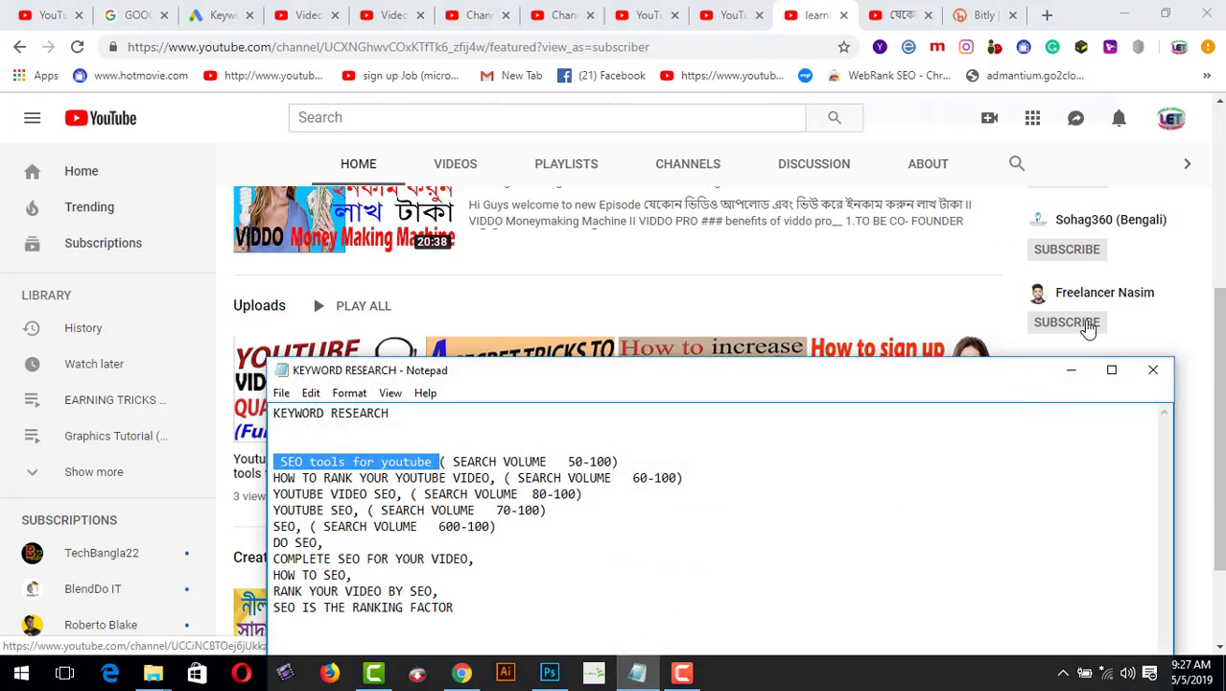
pyautogui.click(1111, 371)
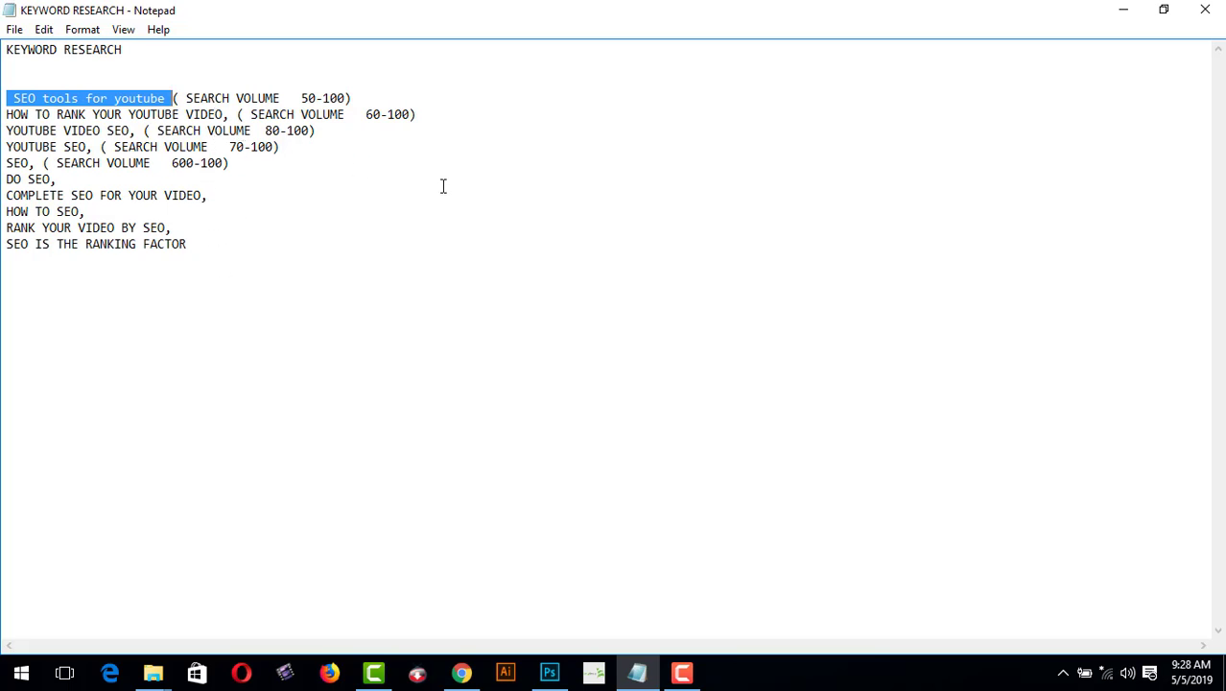
pyautogui.click(1126, 16)
# Switch to Google Keyword Planner in Chrome and examine the keyword ideas, monthly searches and competition for "SEO FOR YOUTUBE VIDEO"
pyautogui.click(133, 19)
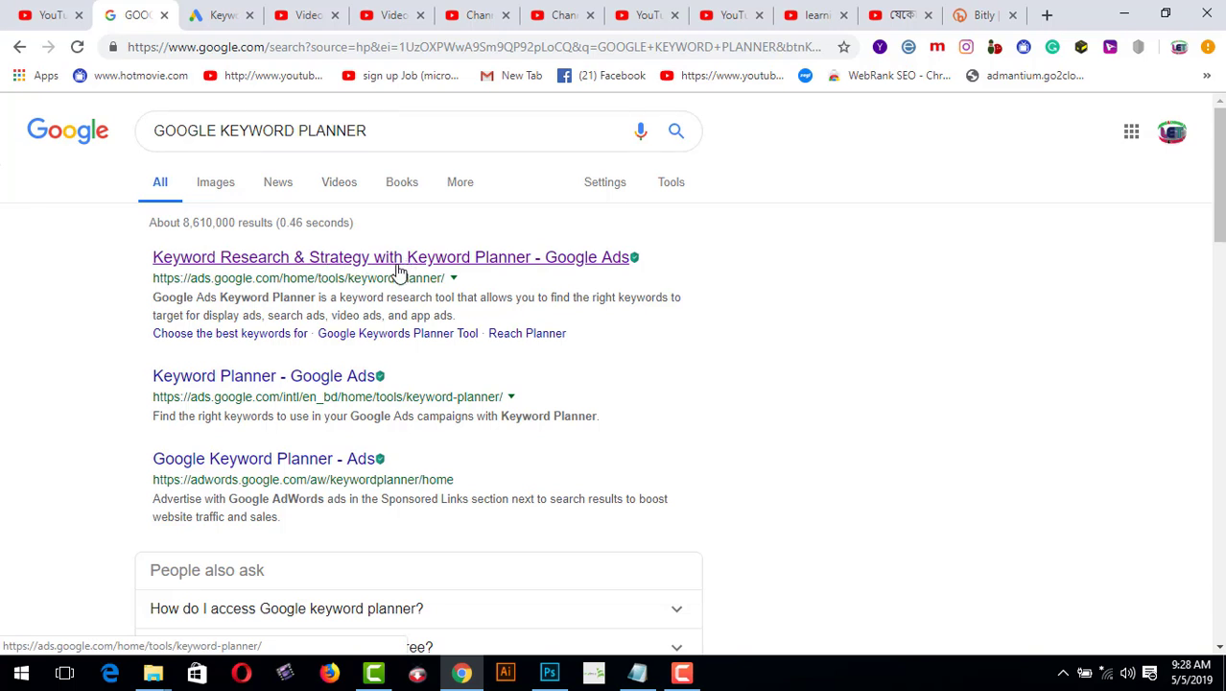
pyautogui.click(218, 19)
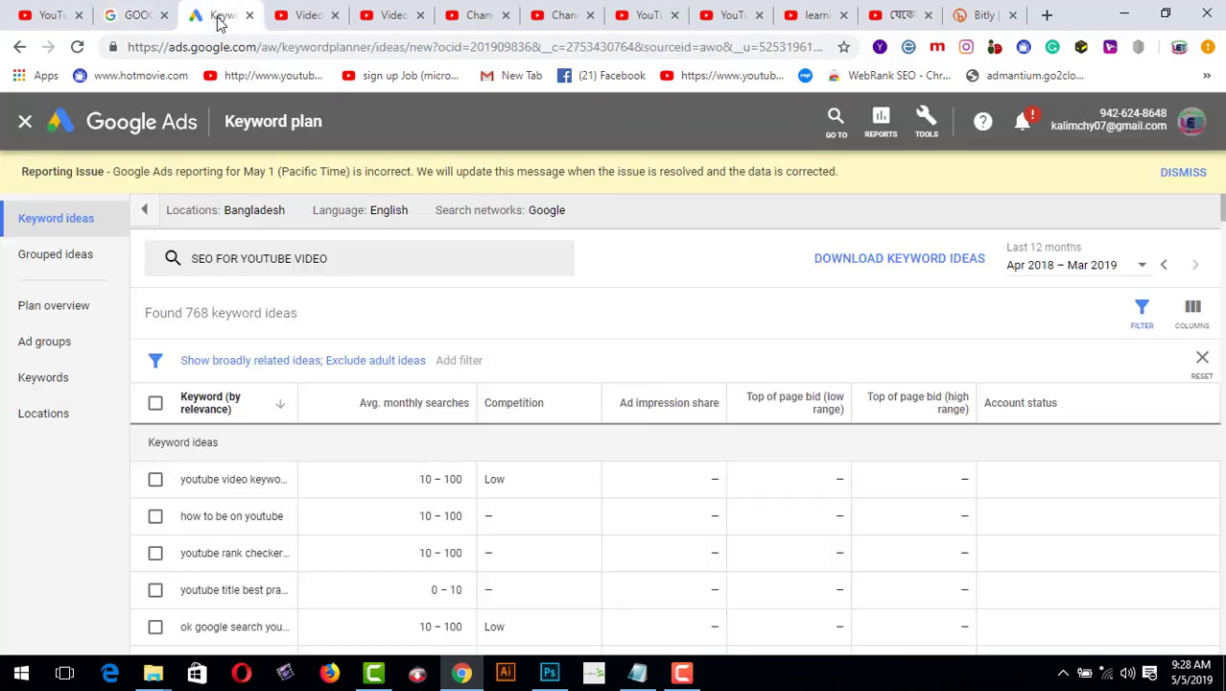
pyautogui.scroll(-1, 327, 487)
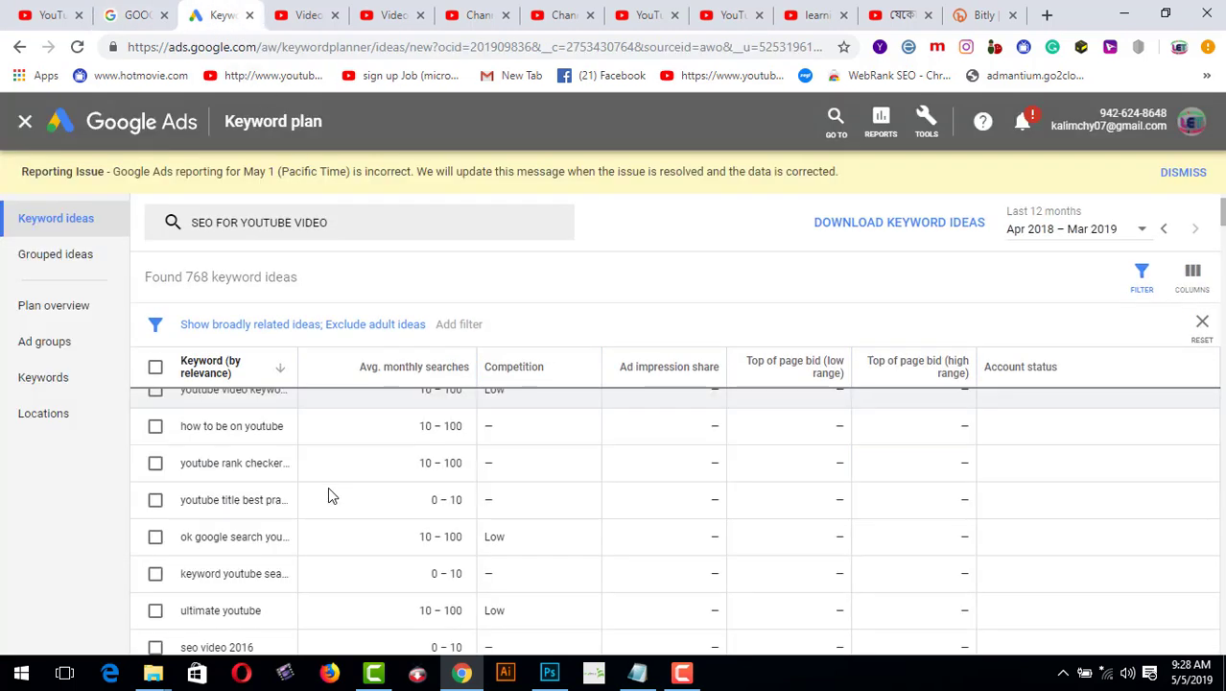
pyautogui.scroll(1, 344, 479)
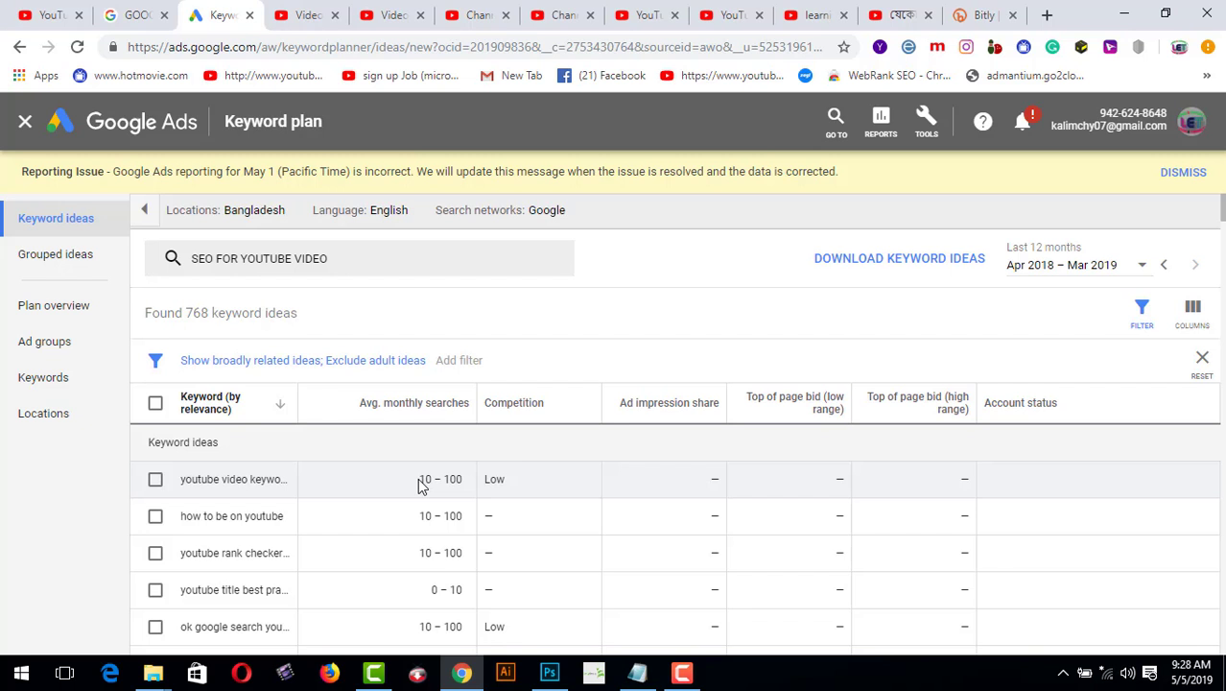
pyautogui.scroll(-1, 421, 485)
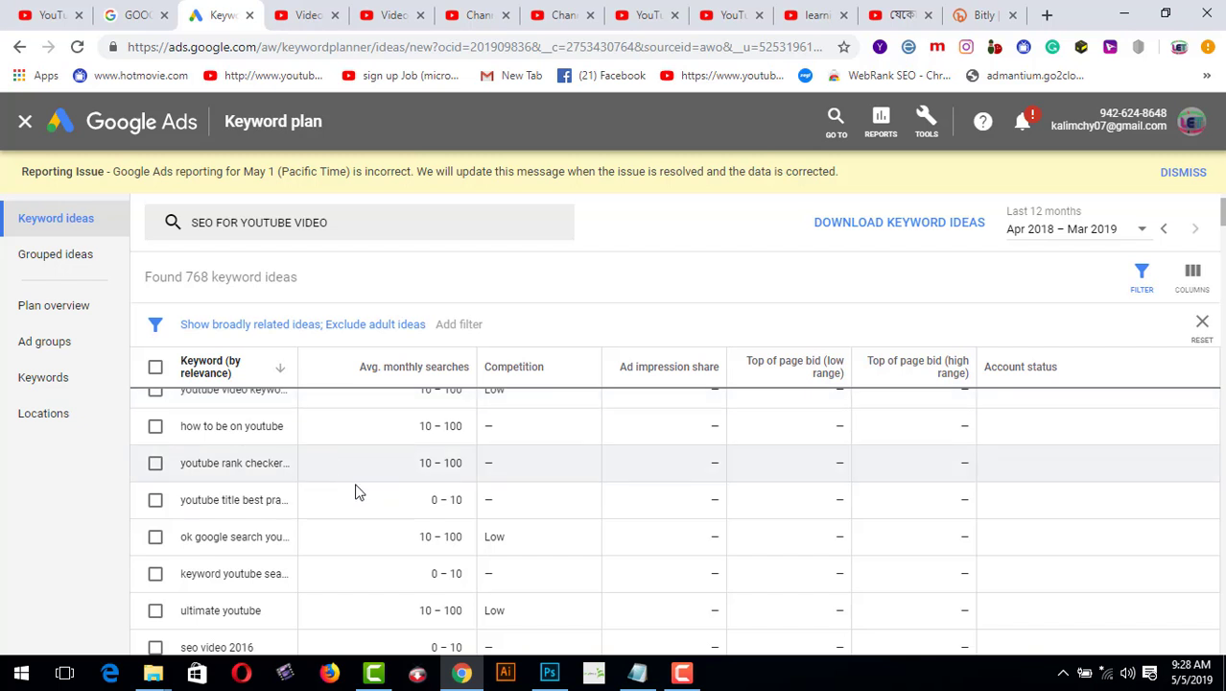
pyautogui.scroll(-2, 356, 490)
pyautogui.scroll(-5, 357, 498)
pyautogui.scroll(1, 375, 492)
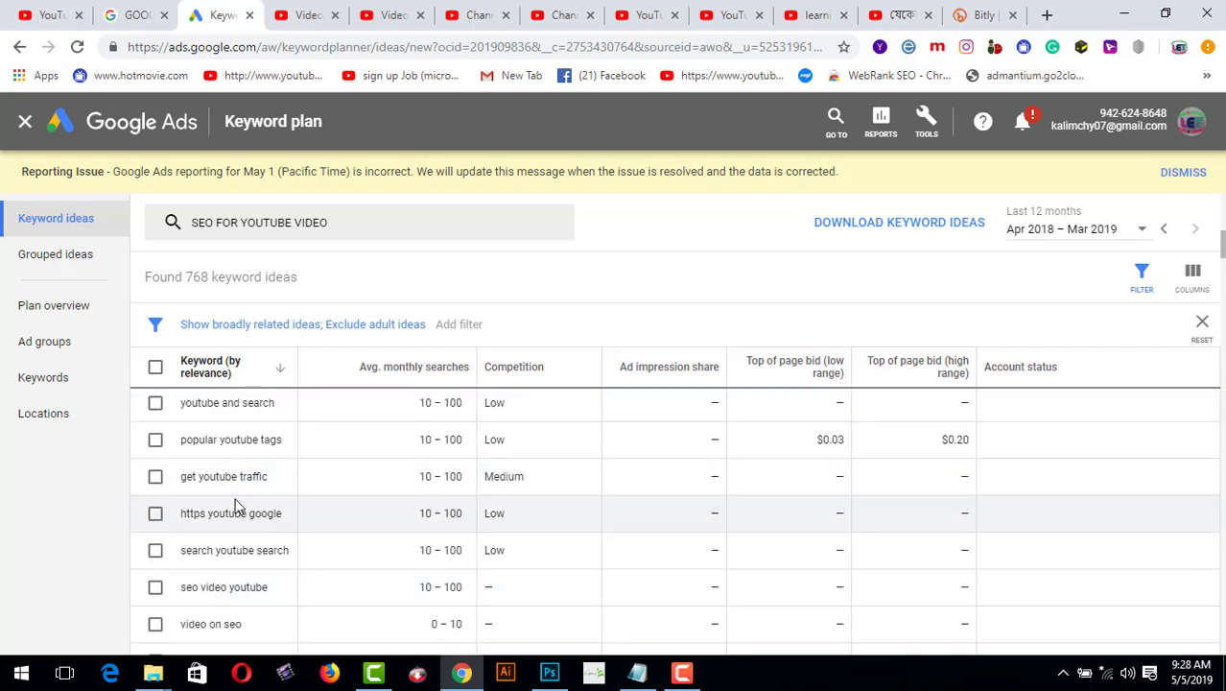
pyautogui.scroll(-4, 375, 504)
pyautogui.scroll(-5, 375, 505)
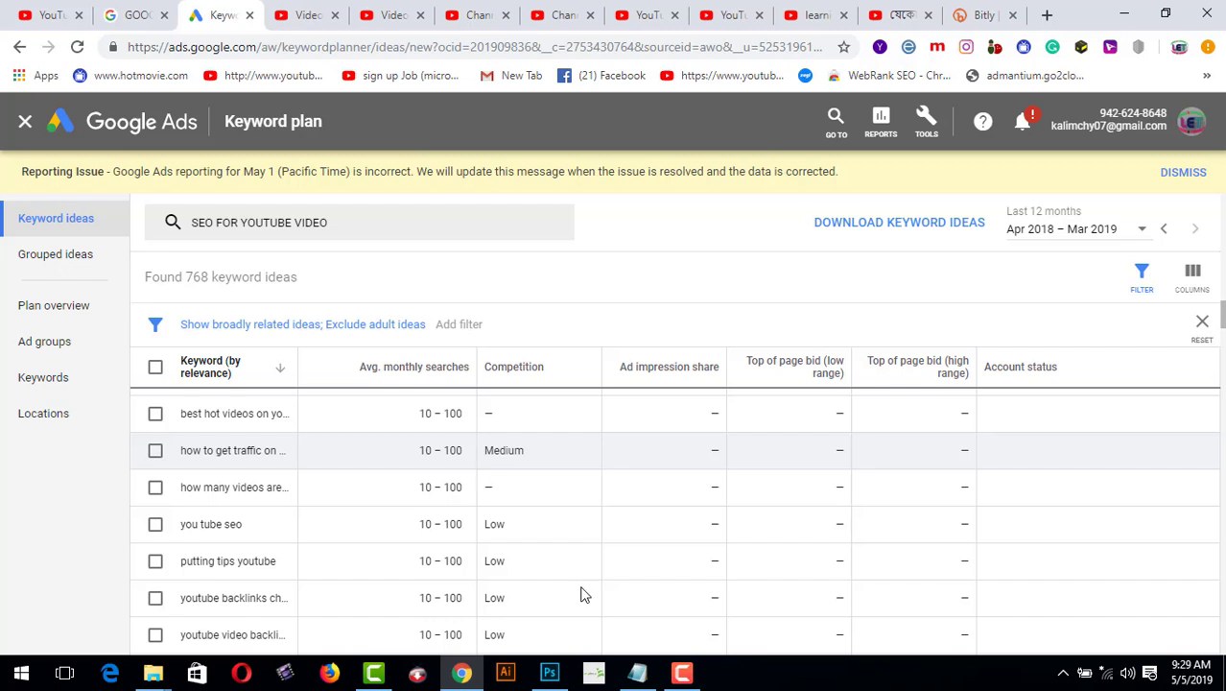
# In the Notepad keyword list, highlight the phrases "SEO tools for youtube" and "HOW TO RANK YOUR YOUTUBE VIDEO" in turn
pyautogui.click(637, 671)
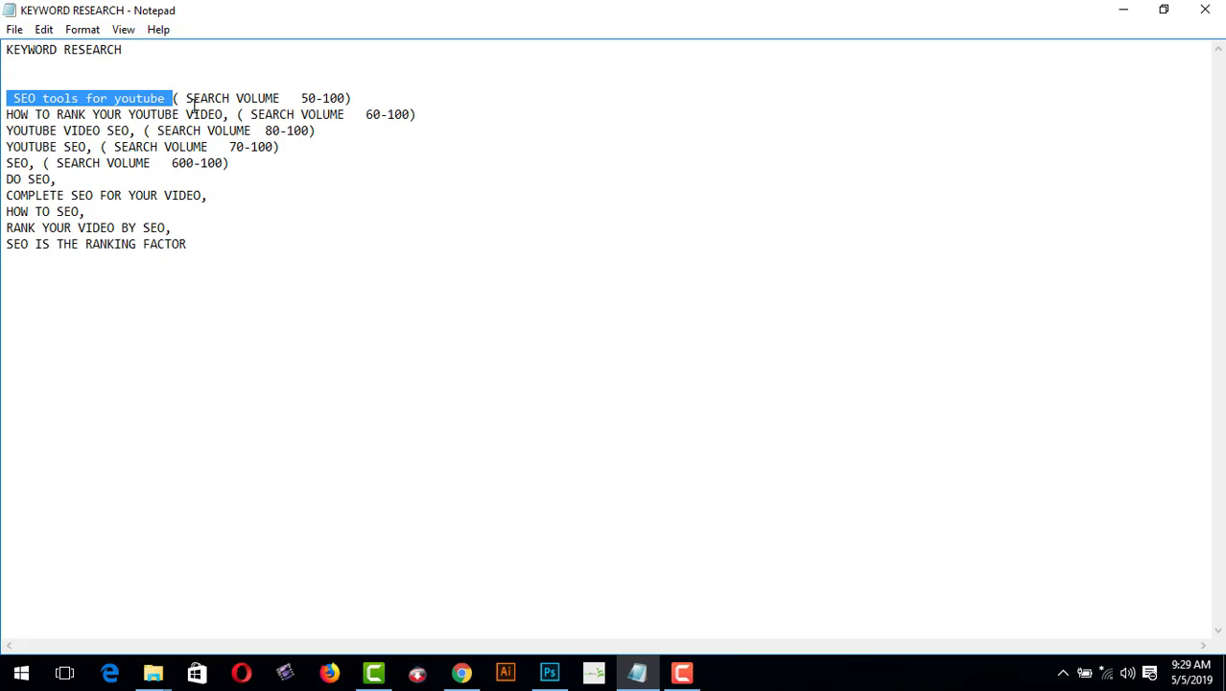
pyautogui.click(5, 116)
pyautogui.moveTo(12, 98); pyautogui.dragTo(168, 97)
pyautogui.moveTo(7, 115); pyautogui.dragTo(226, 115)
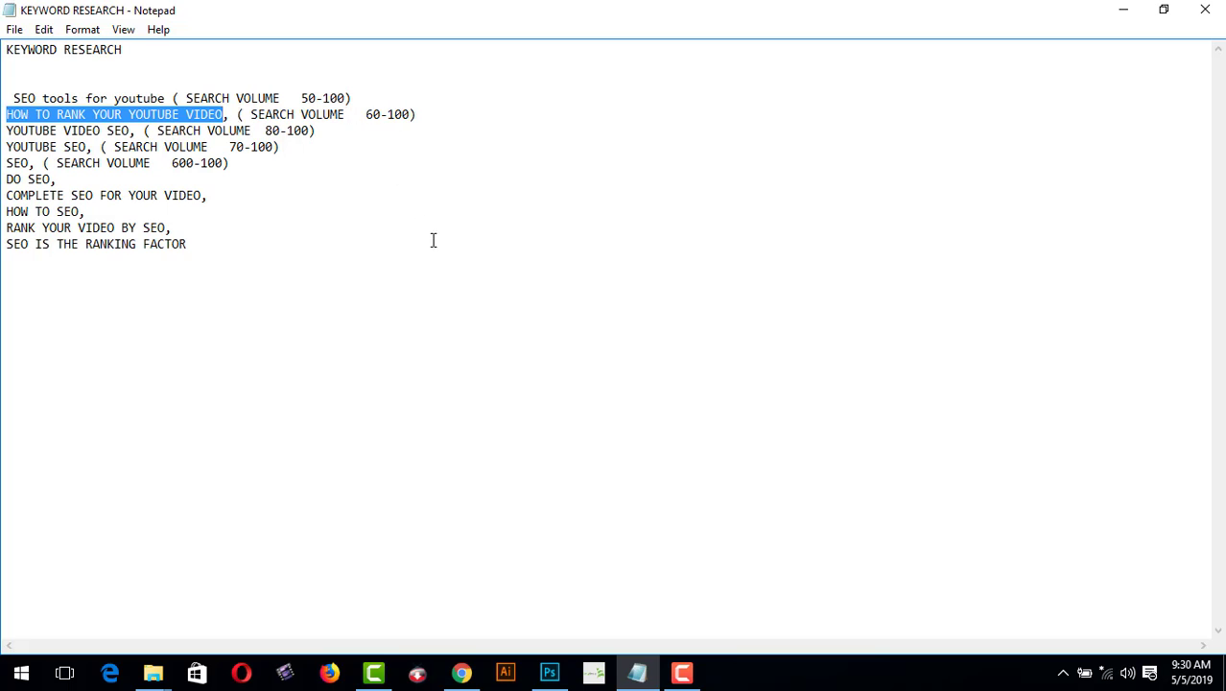
pyautogui.click(1123, 10)
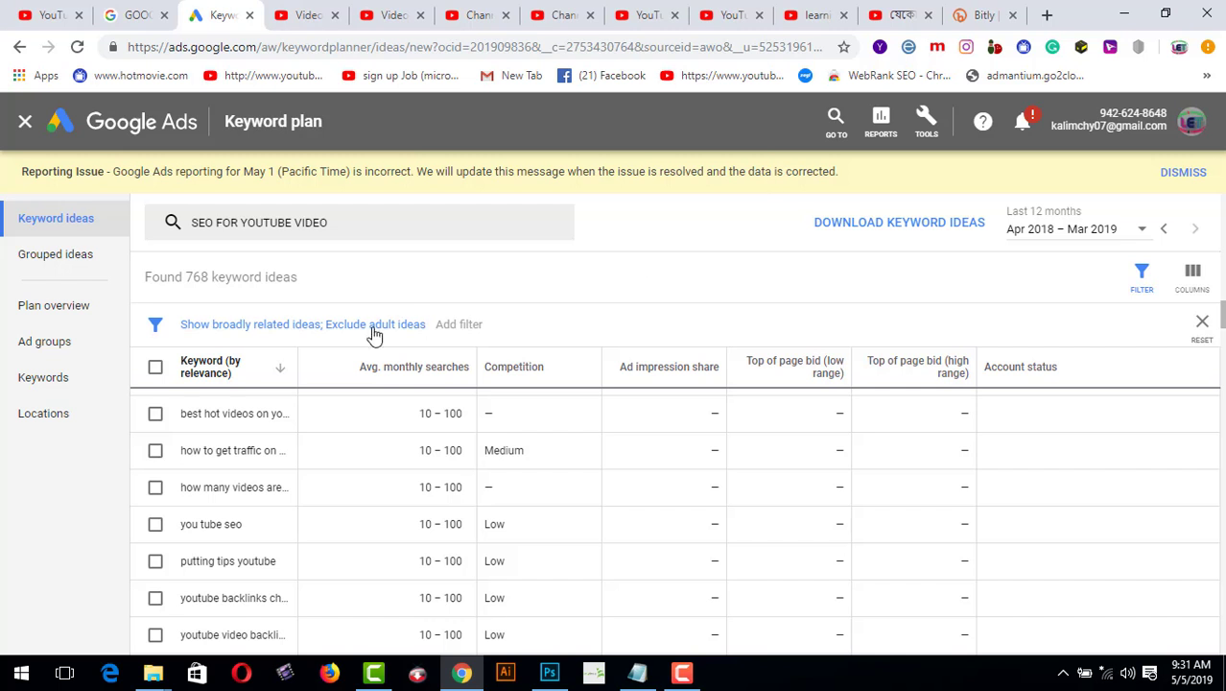
# Open the Documents folder in File Explorer and check how the video files are named
pyautogui.click(163, 677)
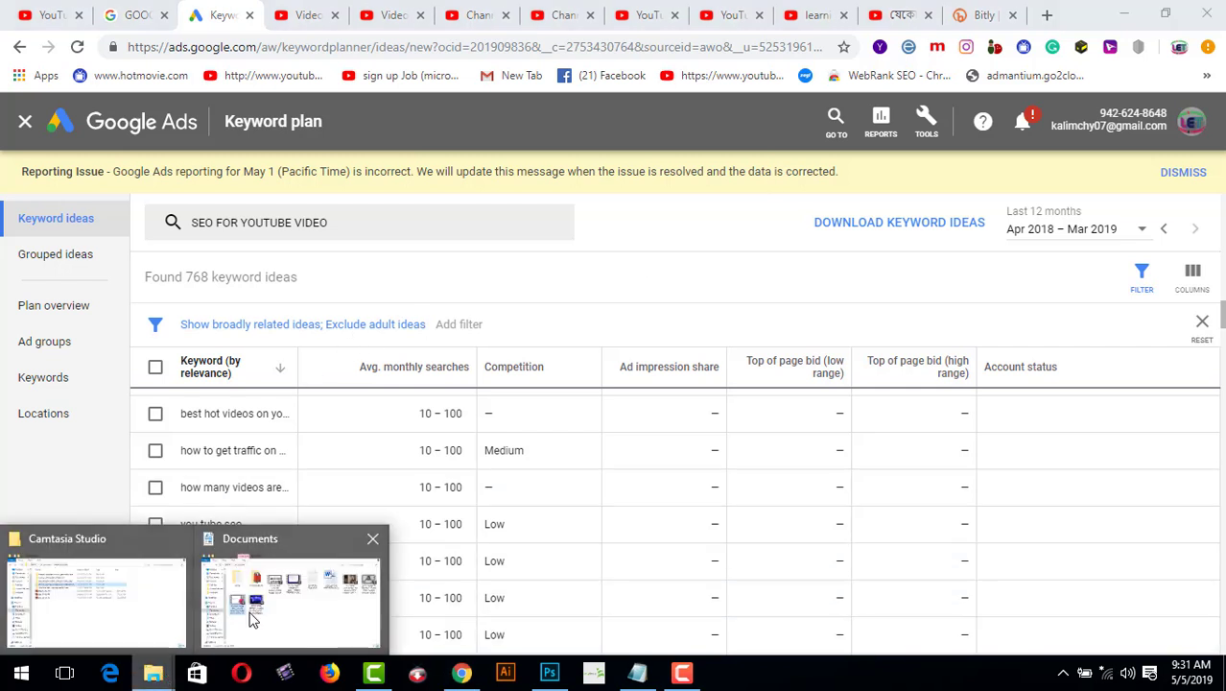
pyautogui.click(280, 614)
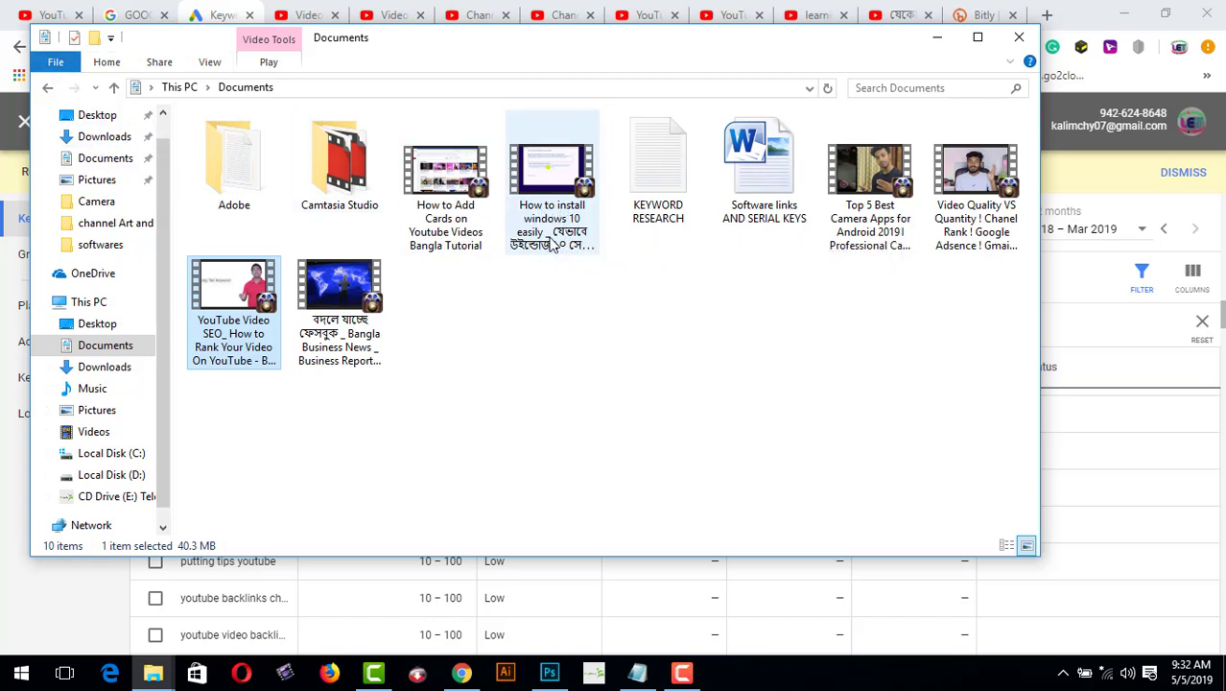
pyautogui.click(937, 37)
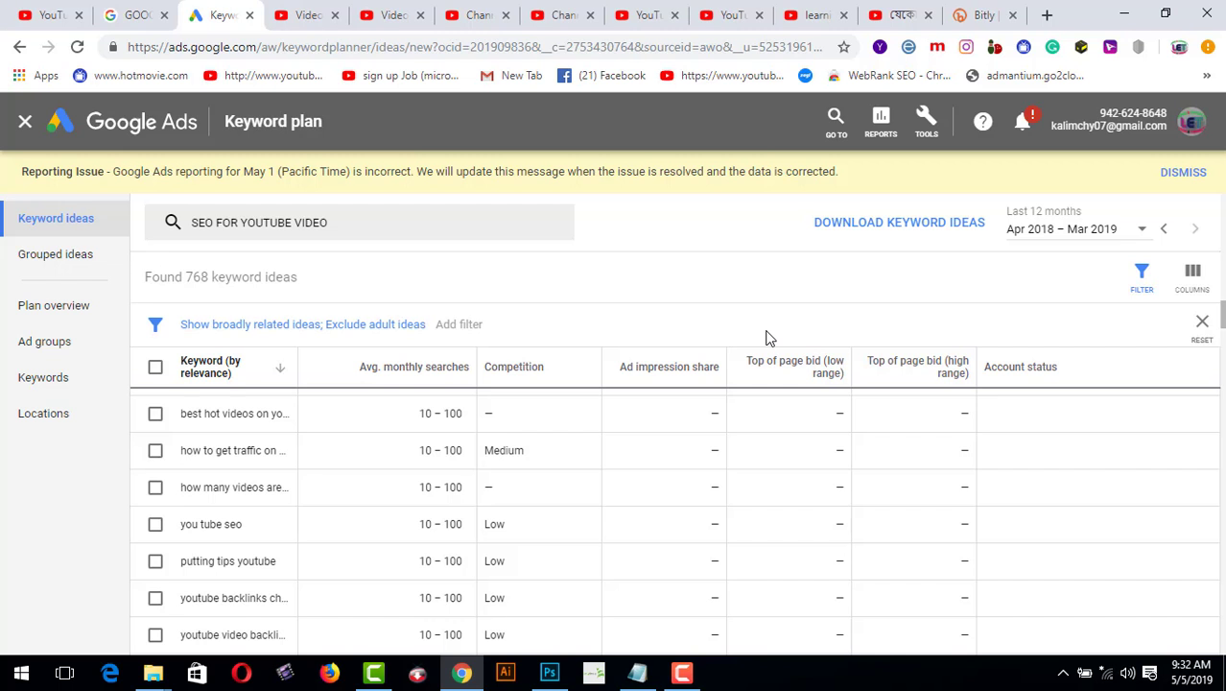
# On the YouTube video's edit page, highlight the full title and its main keyword phrase "SEO tools for youtube"
pyautogui.click(48, 17)
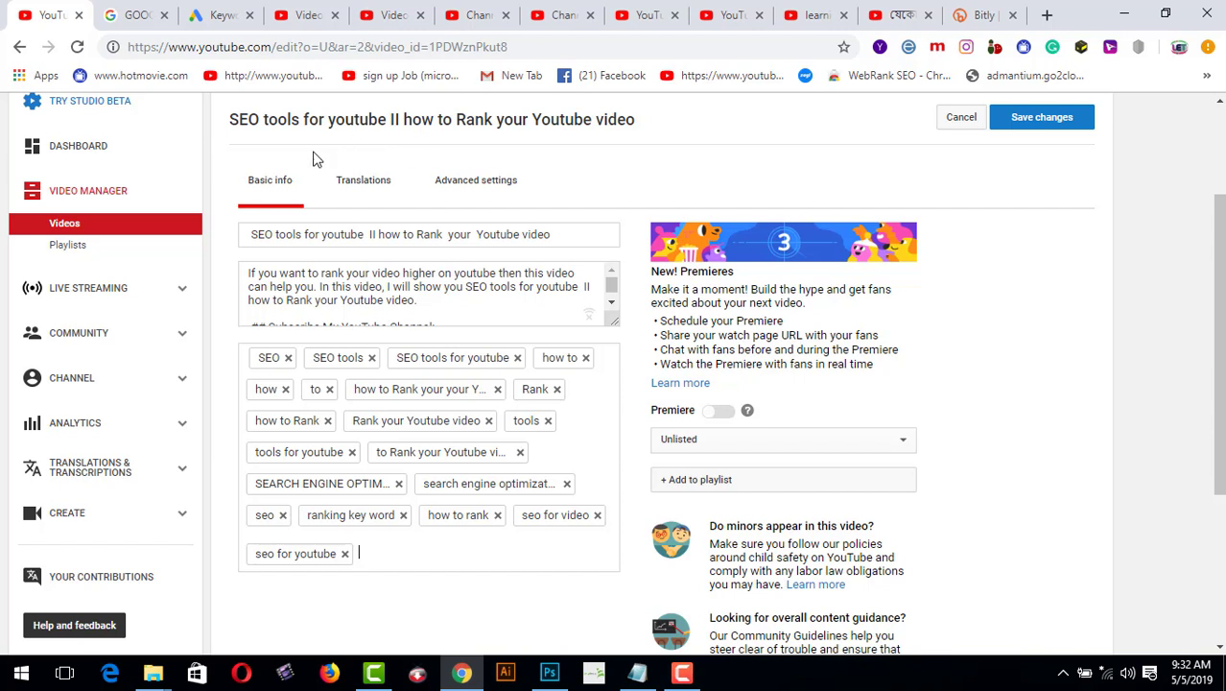
pyautogui.moveTo(251, 234); pyautogui.dragTo(559, 231)
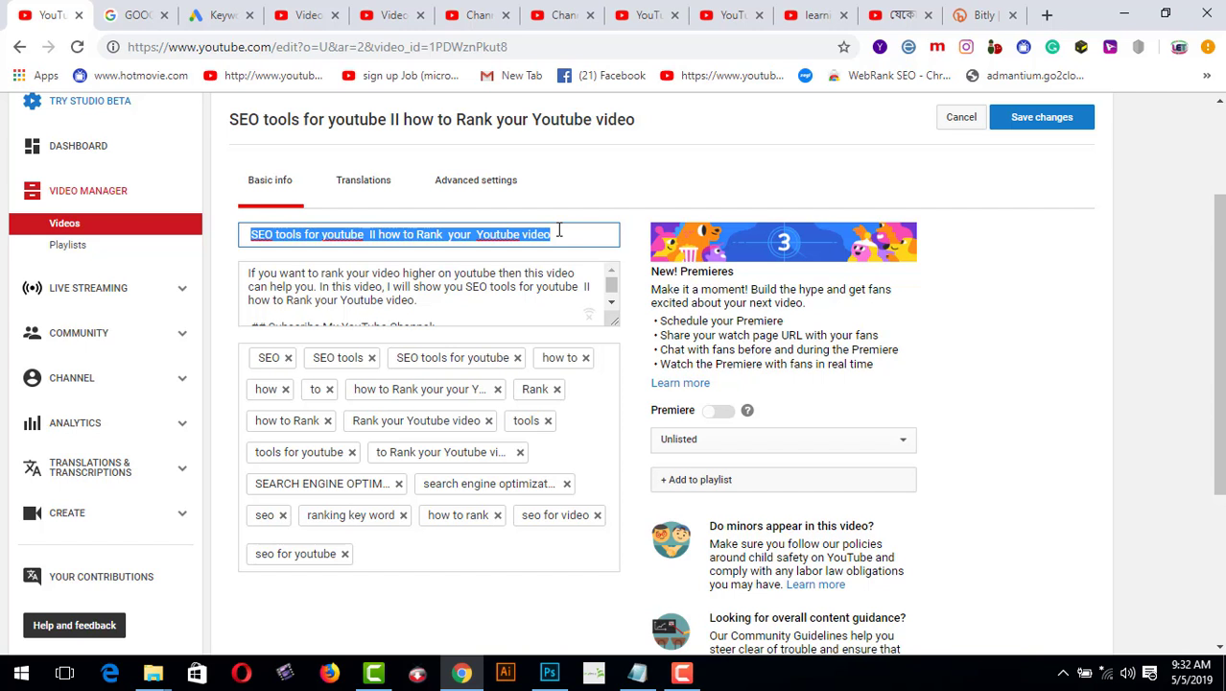
pyautogui.click(559, 231)
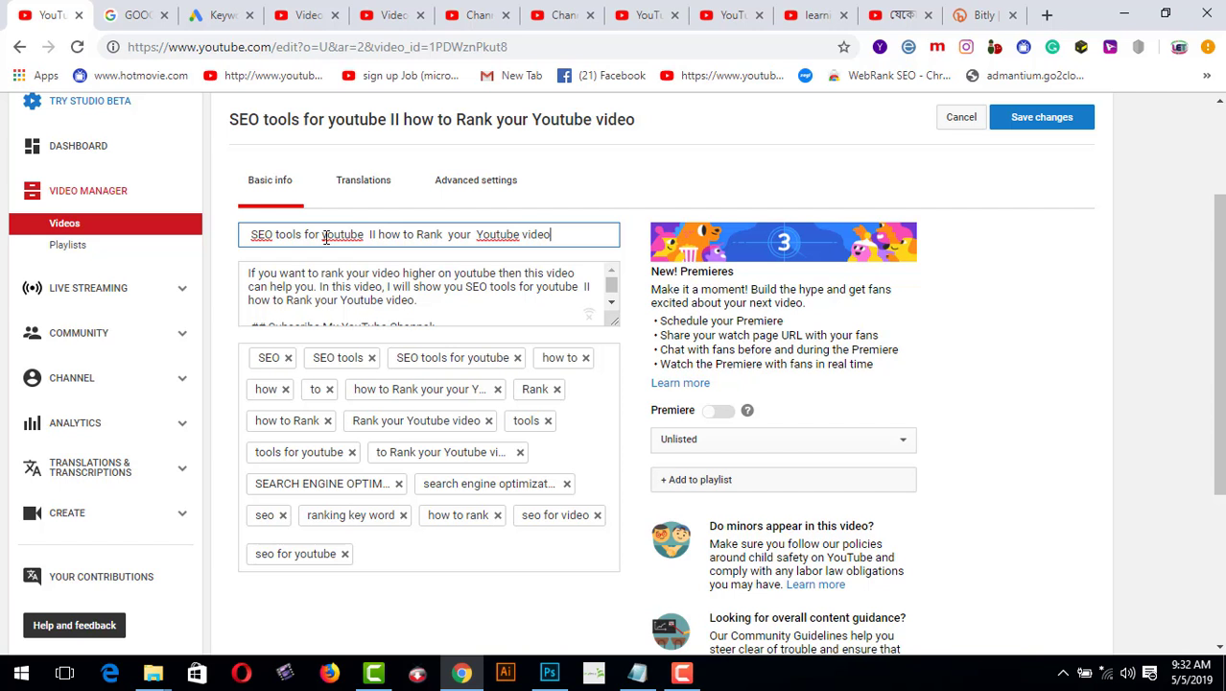
pyautogui.moveTo(365, 234); pyautogui.dragTo(251, 226)
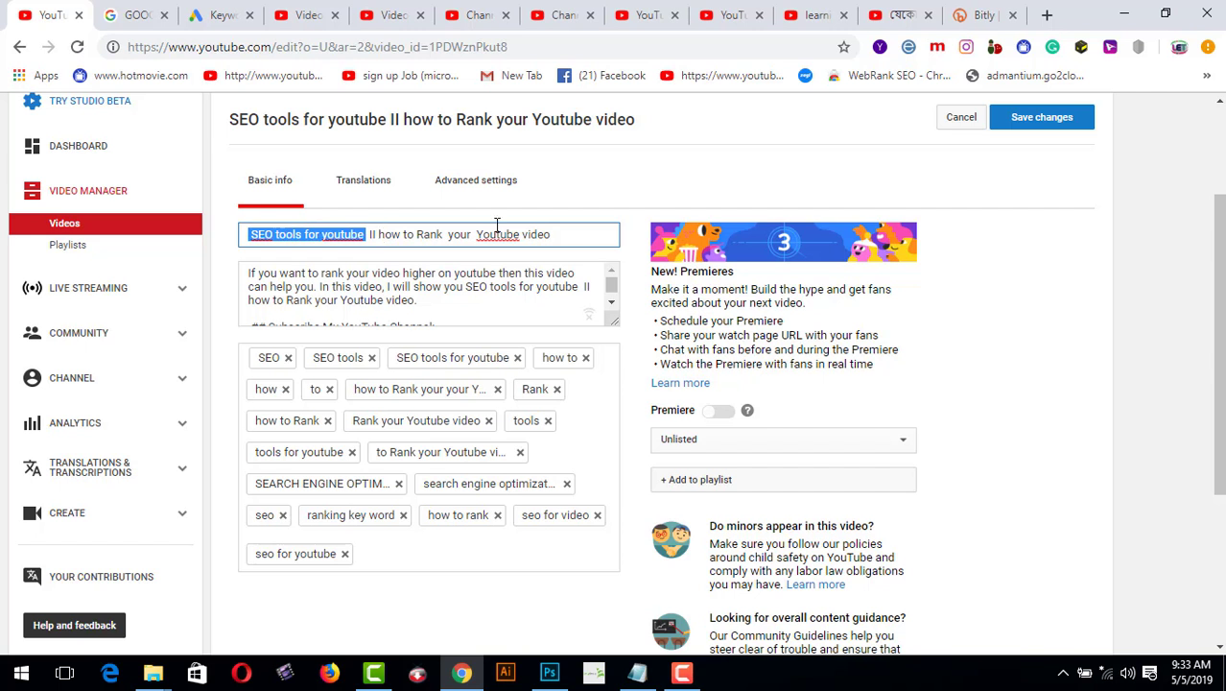
pyautogui.click(567, 233)
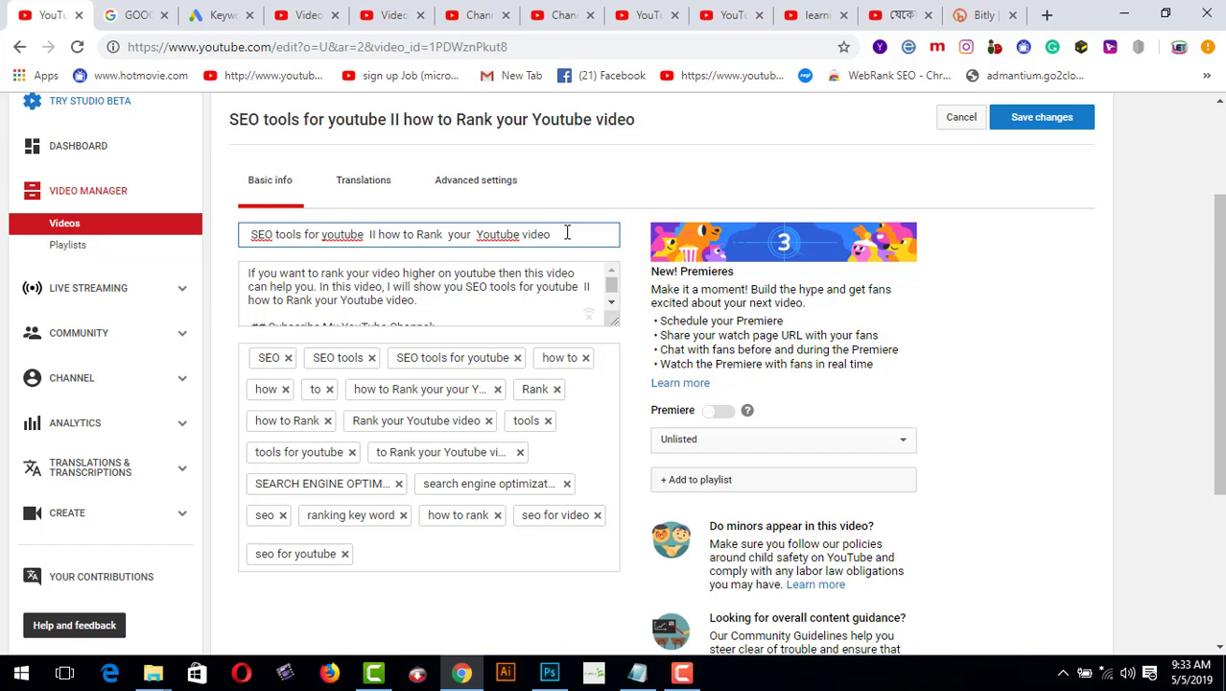
# Examine the video description's opening paragraph and its text on keyword research and great content
pyautogui.click(492, 307)
pyautogui.scroll(1, 492, 317)
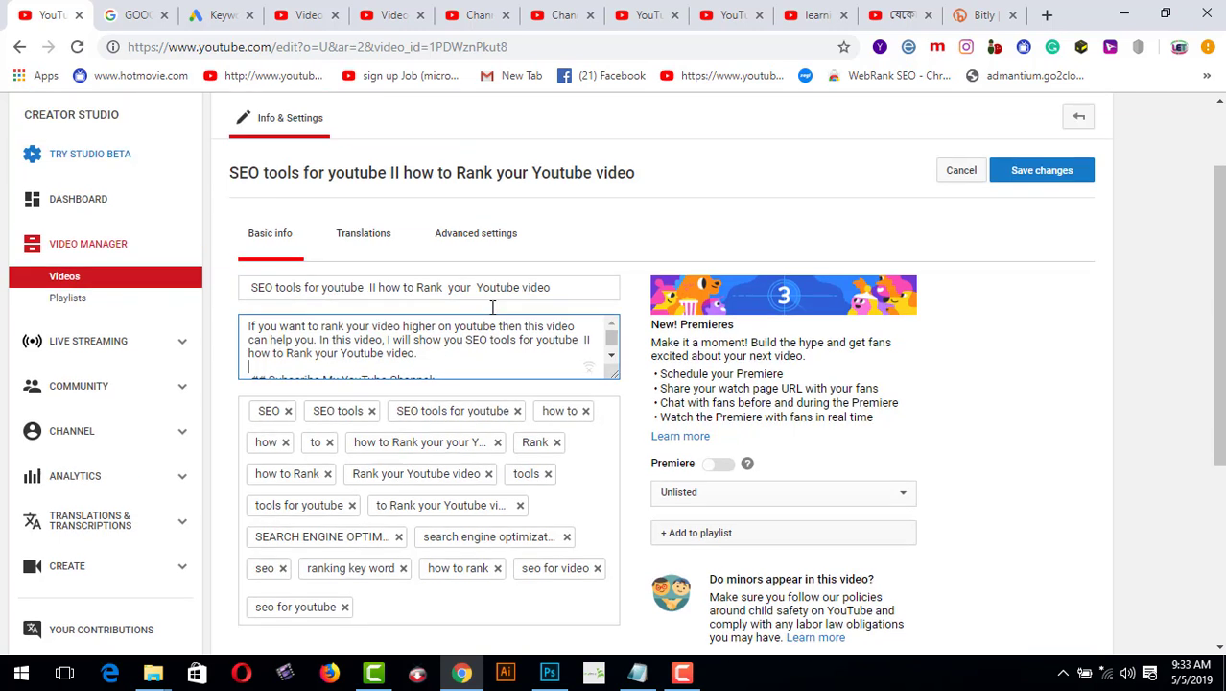
pyautogui.scroll(-2, 480, 376)
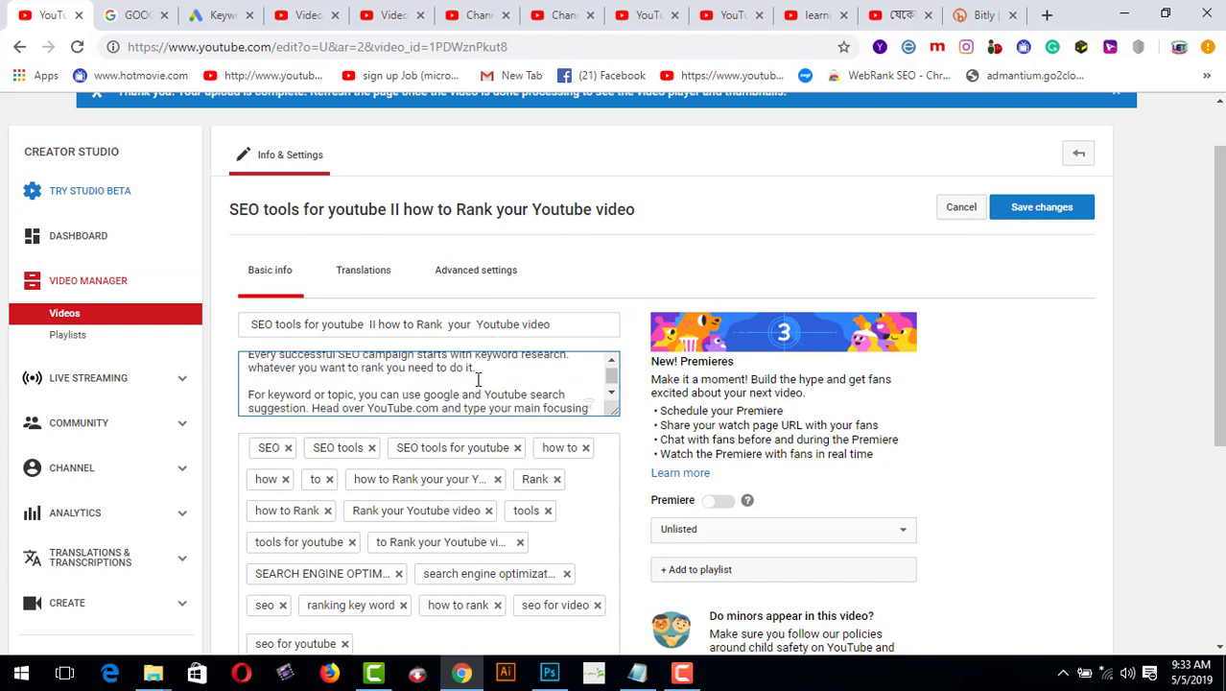
pyautogui.scroll(-2, 478, 380)
pyautogui.scroll(4, 478, 380)
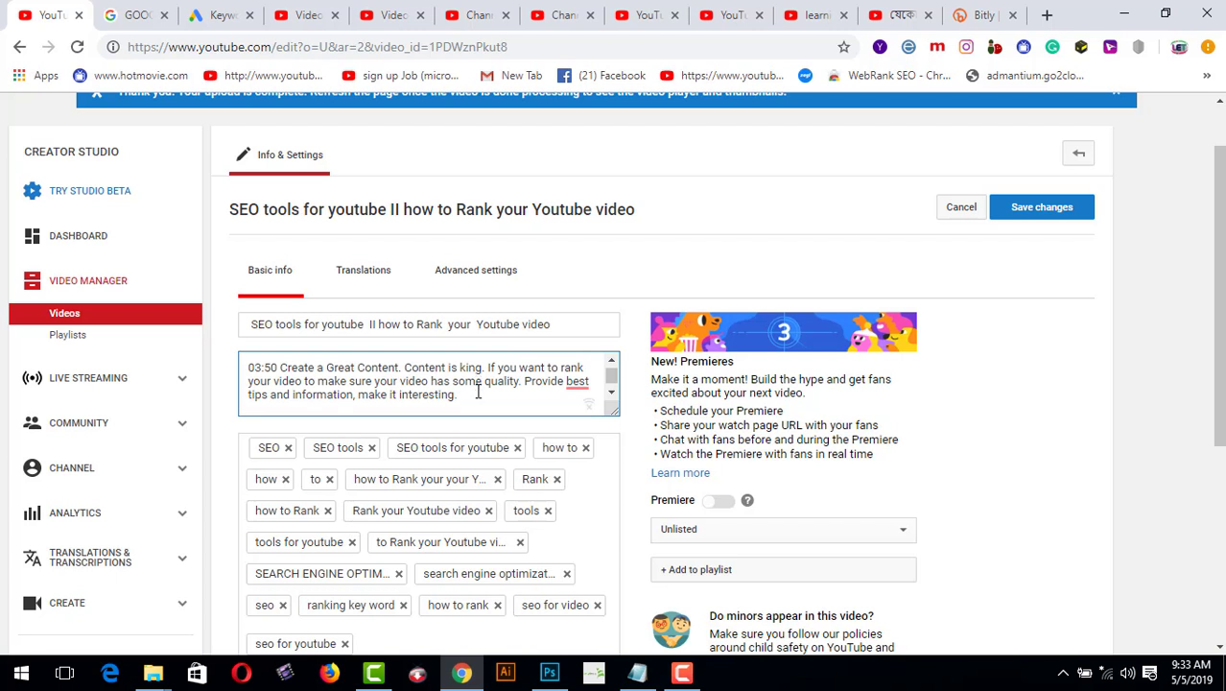
pyautogui.scroll(-2, 478, 383)
pyautogui.scroll(5, 478, 390)
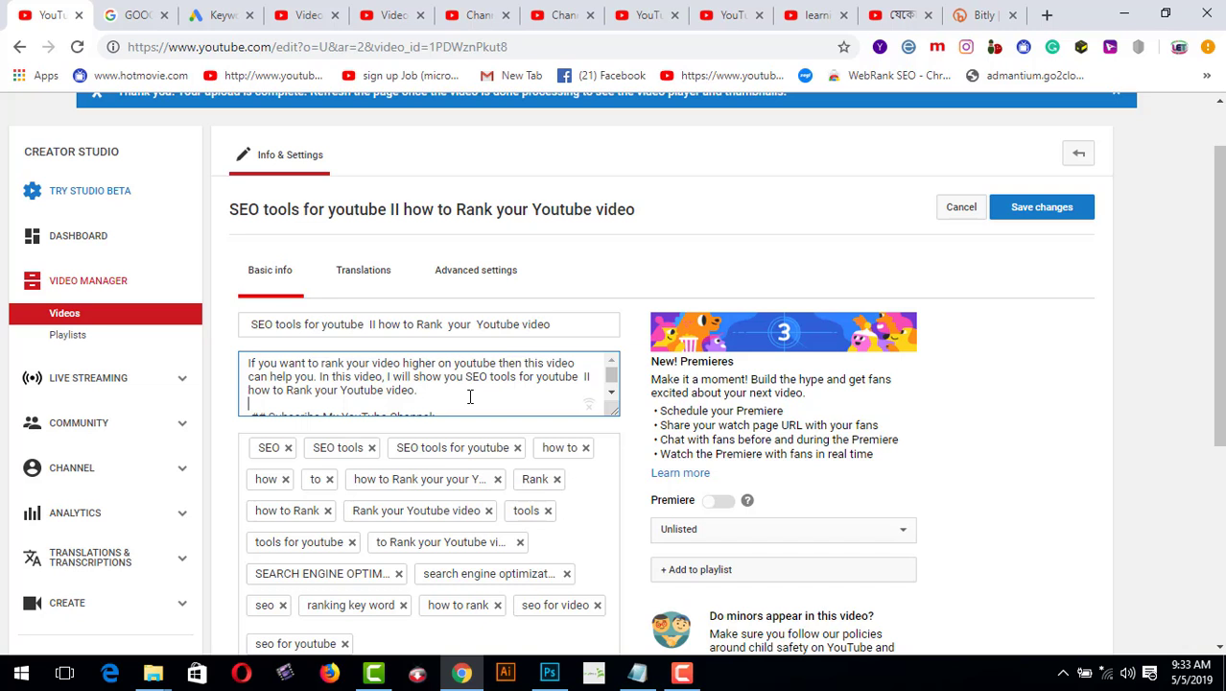
pyautogui.scroll(-3, 470, 396)
pyautogui.scroll(5, 470, 396)
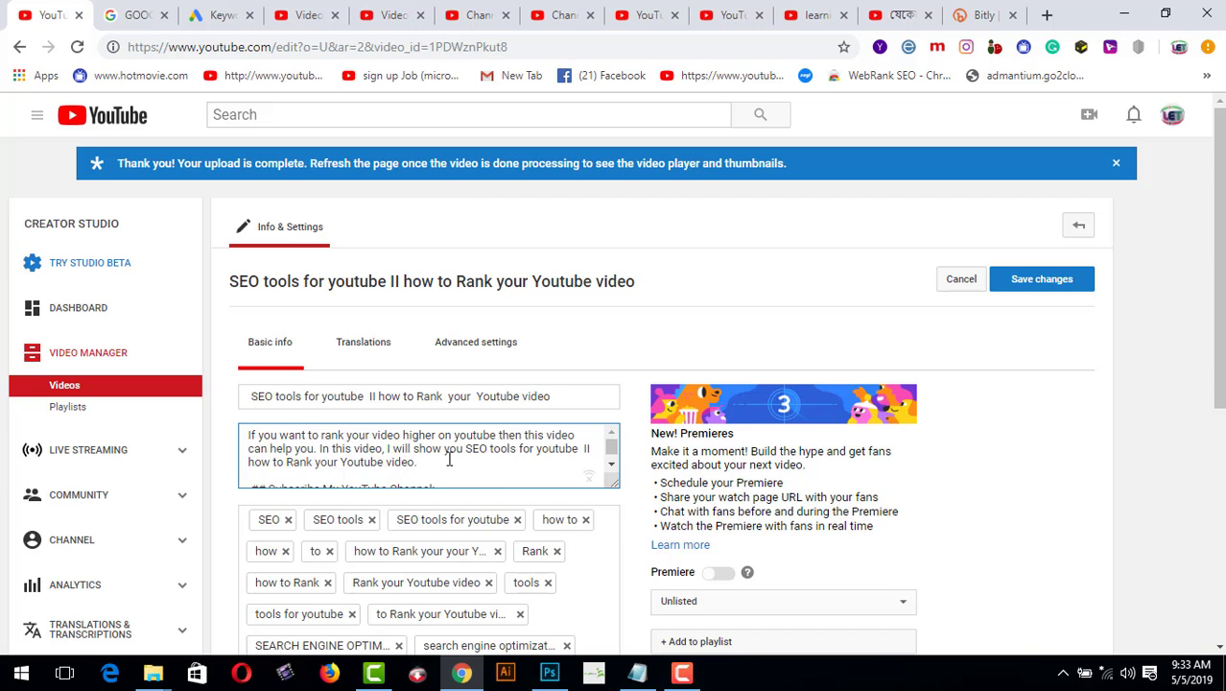
# Read the description through its hashtags, social links and MY AMAZING VIDEOS list, and look over the video's tags
pyautogui.scroll(-10, 474, 451)
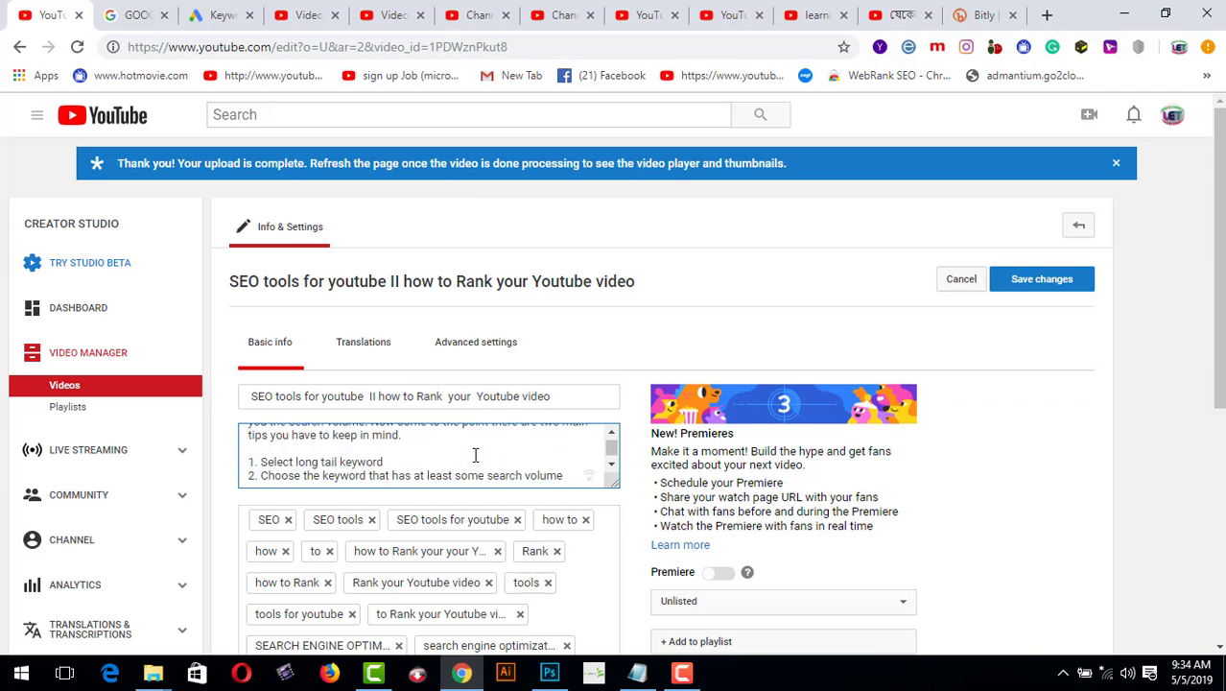
pyautogui.scroll(-10, 475, 454)
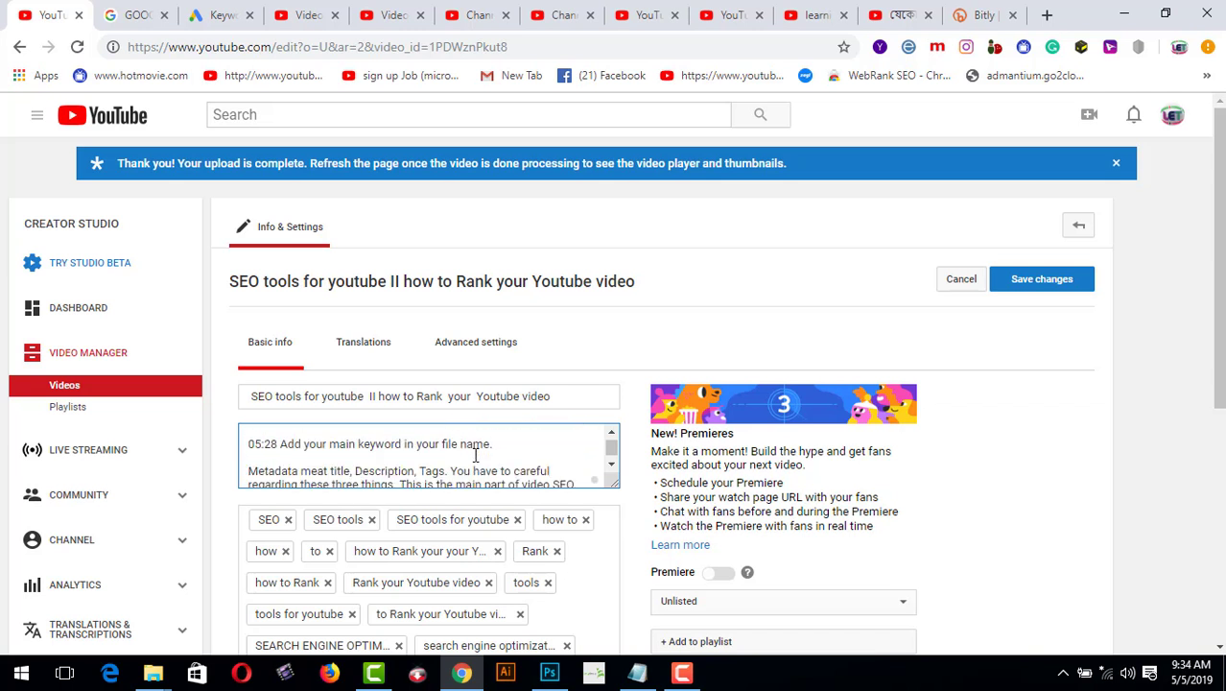
pyautogui.scroll(-5, 475, 455)
pyautogui.scroll(3, 475, 455)
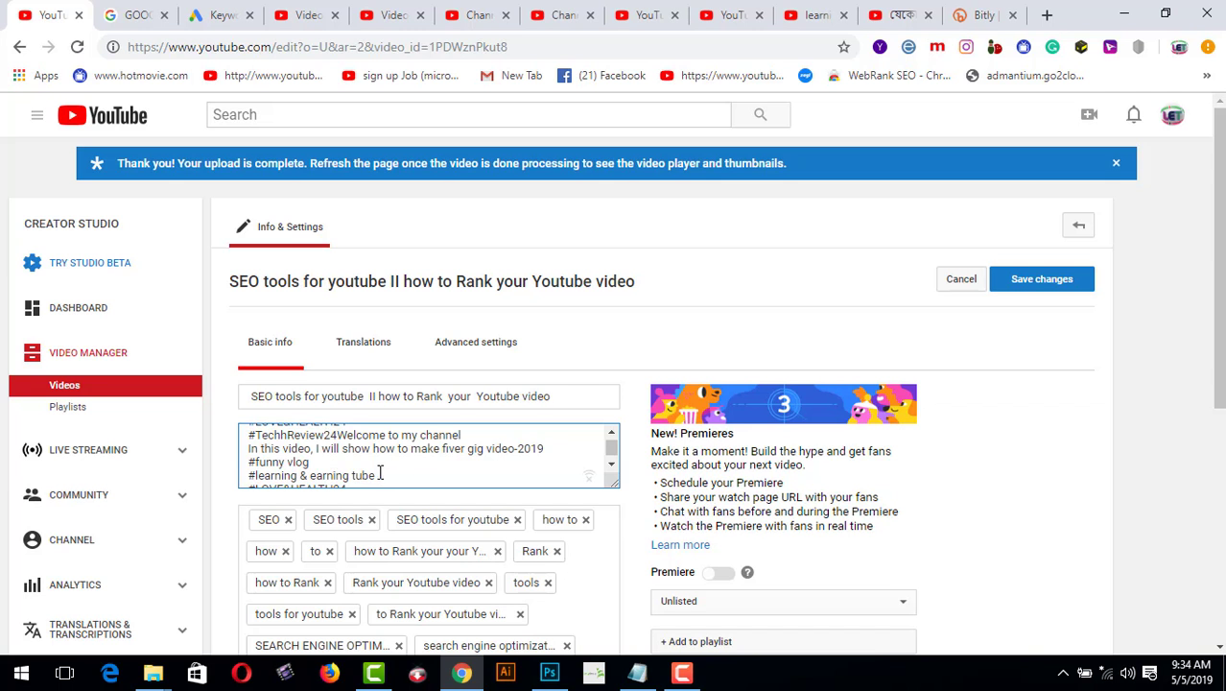
pyautogui.scroll(-3, 379, 472)
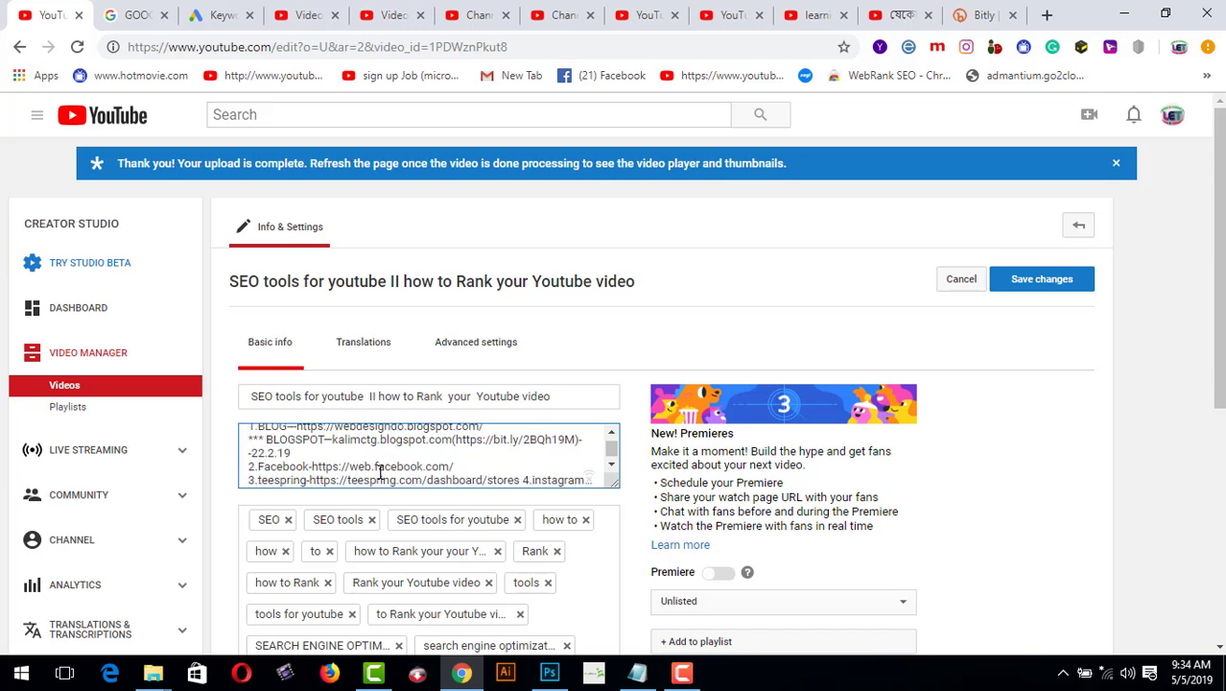
pyautogui.scroll(-3, 386, 465)
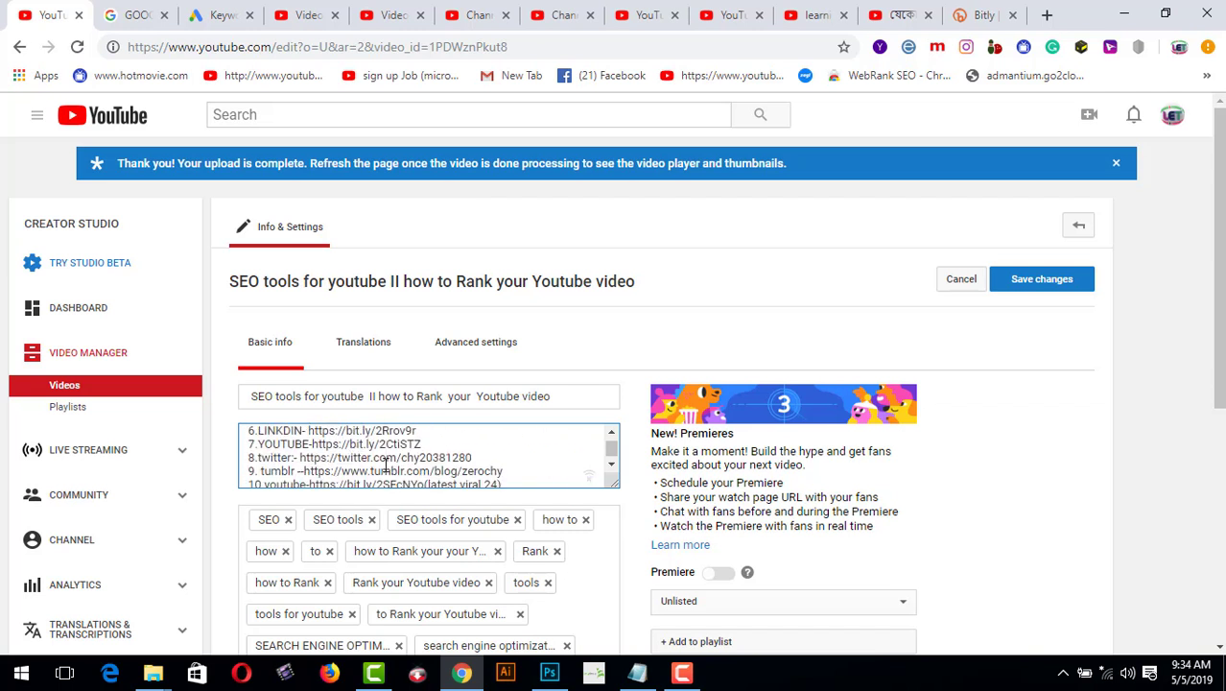
pyautogui.scroll(-3, 385, 465)
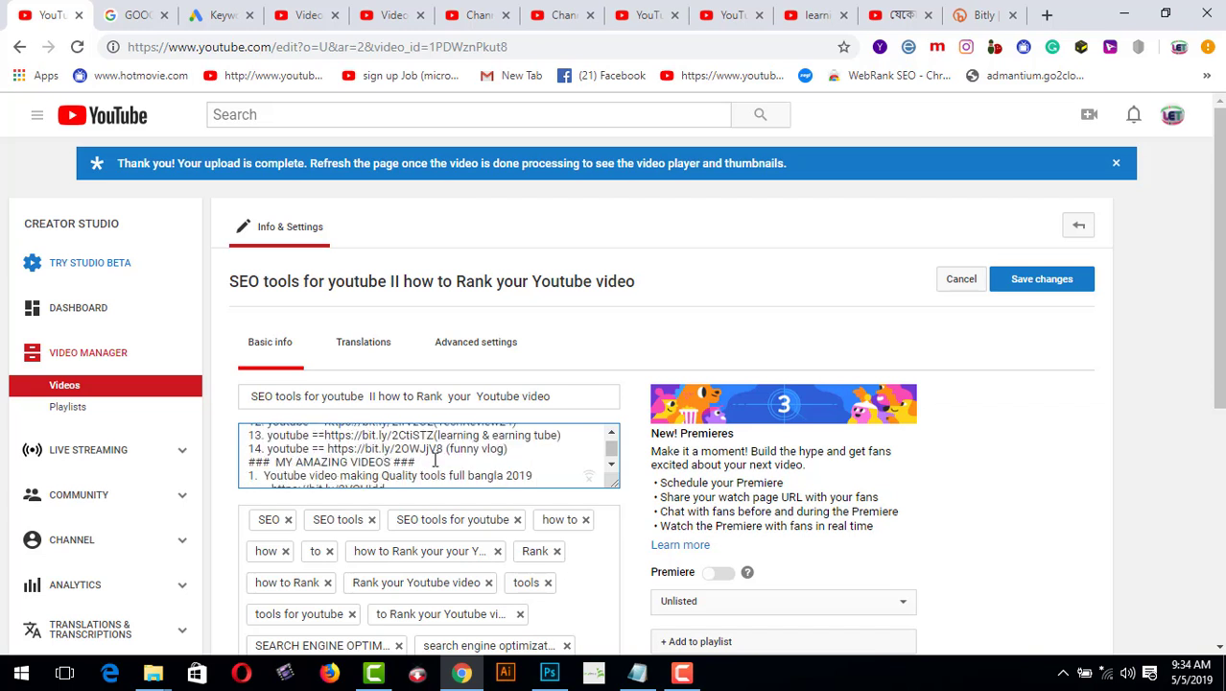
pyautogui.scroll(-3, 434, 460)
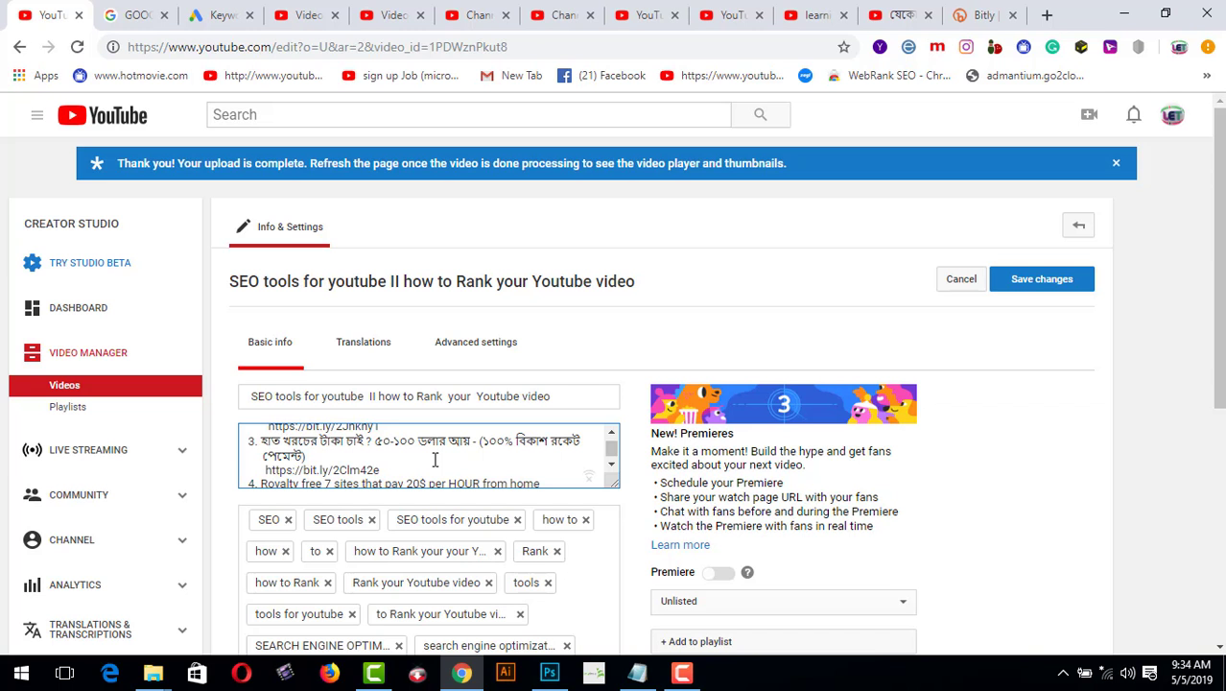
pyautogui.scroll(-5, 434, 459)
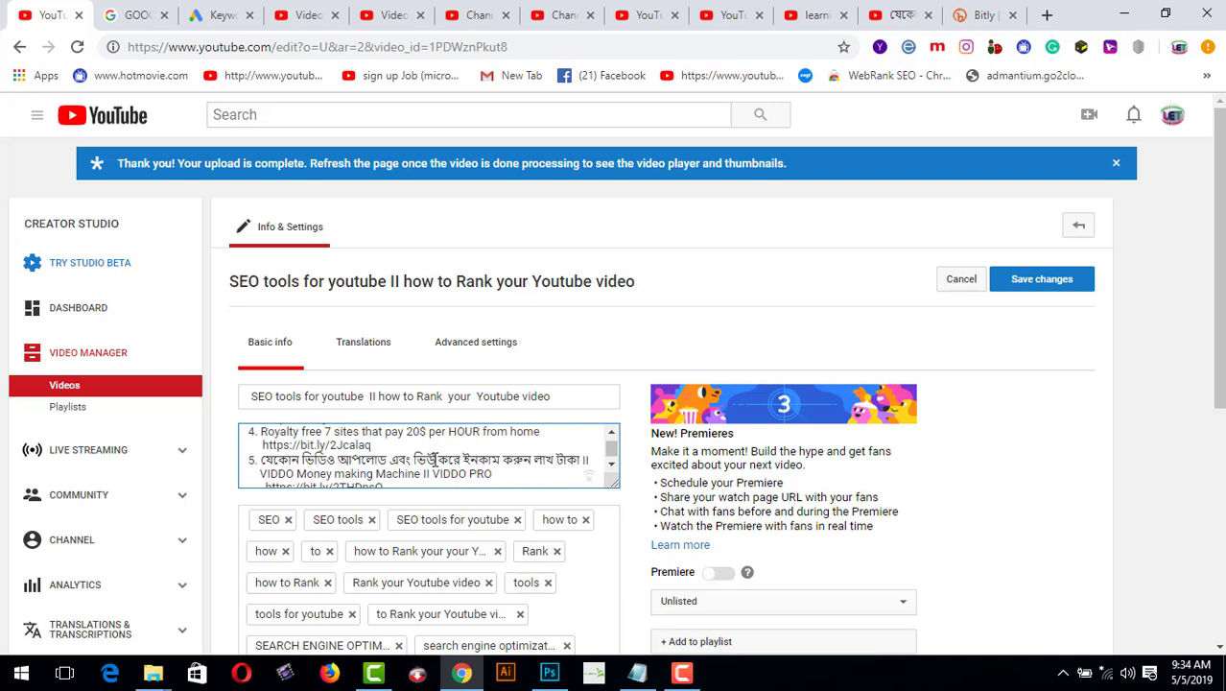
pyautogui.scroll(-1, 434, 459)
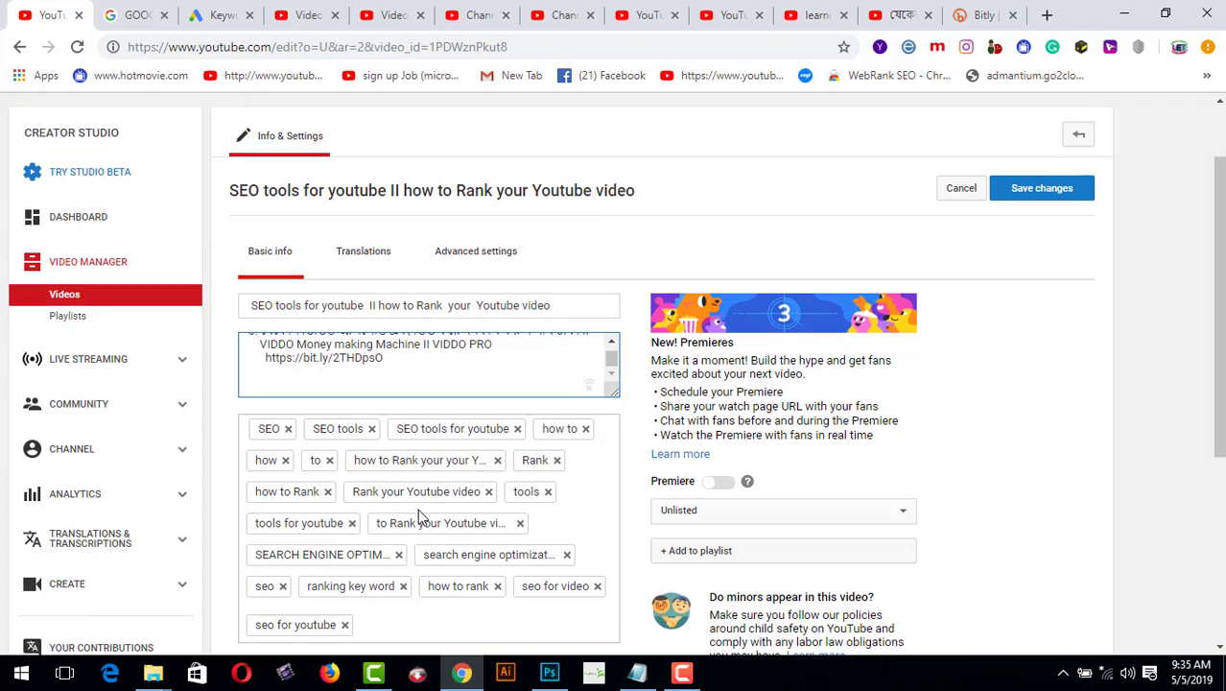
pyautogui.scroll(-1, 420, 516)
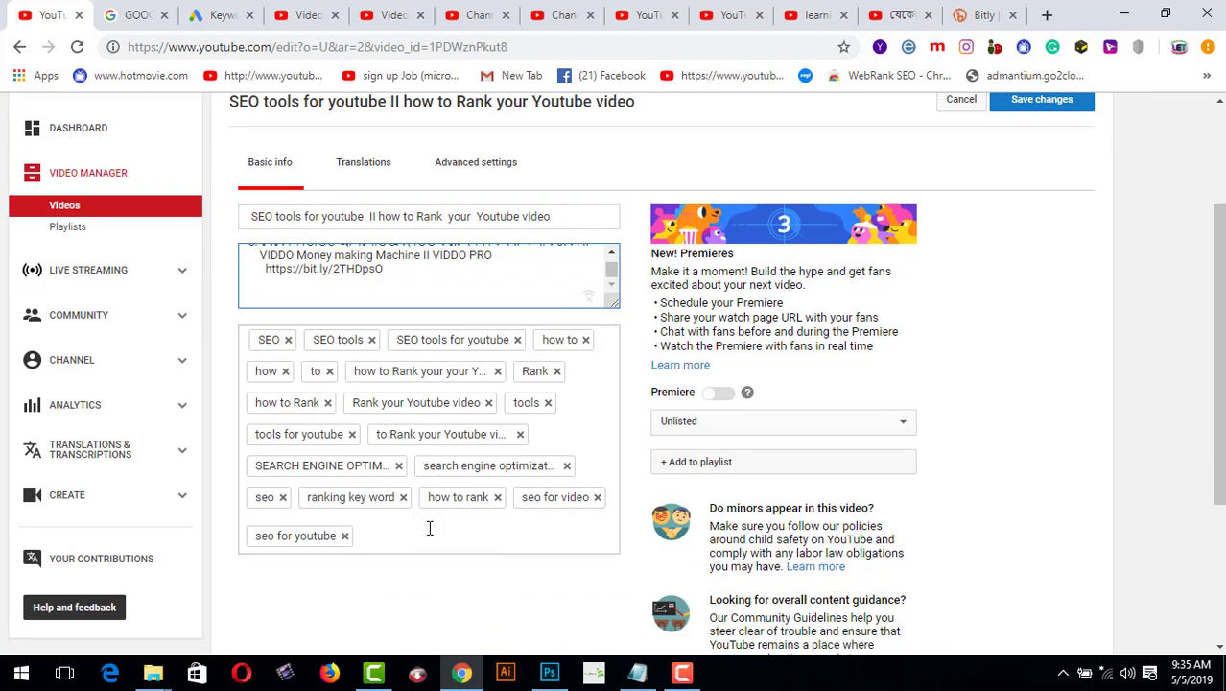
# Look over the remaining video tags and open the comments of "4 secret tricks to increase watch time Basic to Advance 2019" in YouTube Studio
pyautogui.scroll(-1, 430, 527)
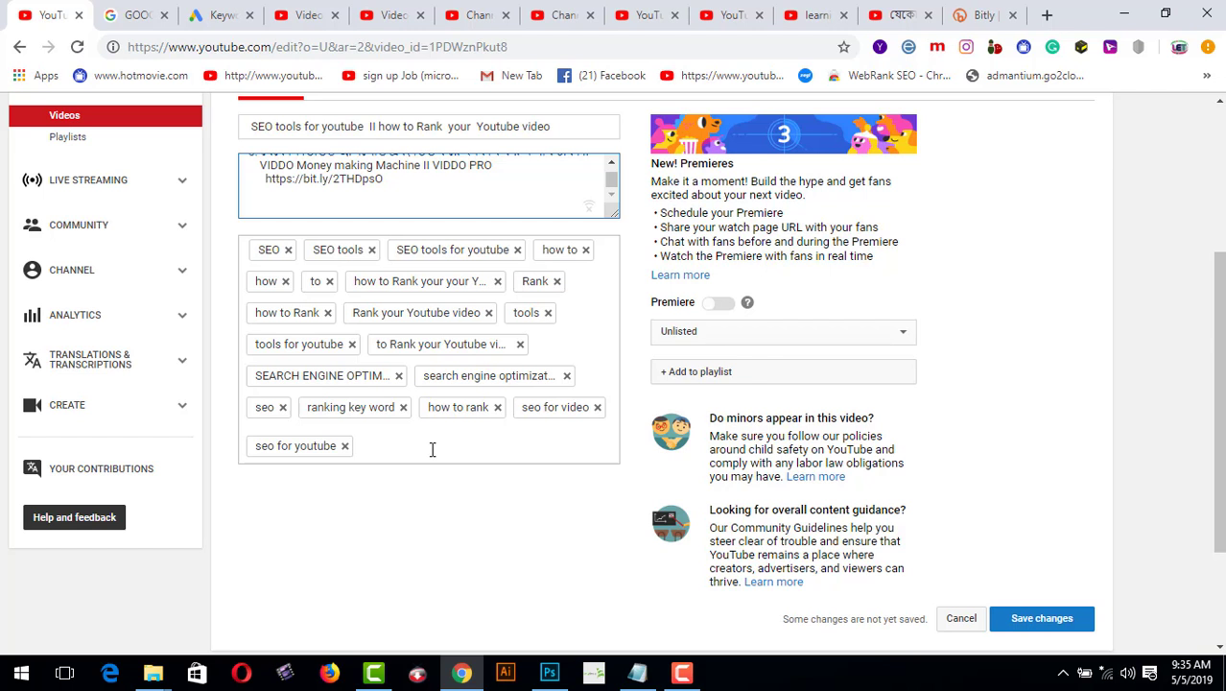
pyautogui.scroll(-2, 432, 449)
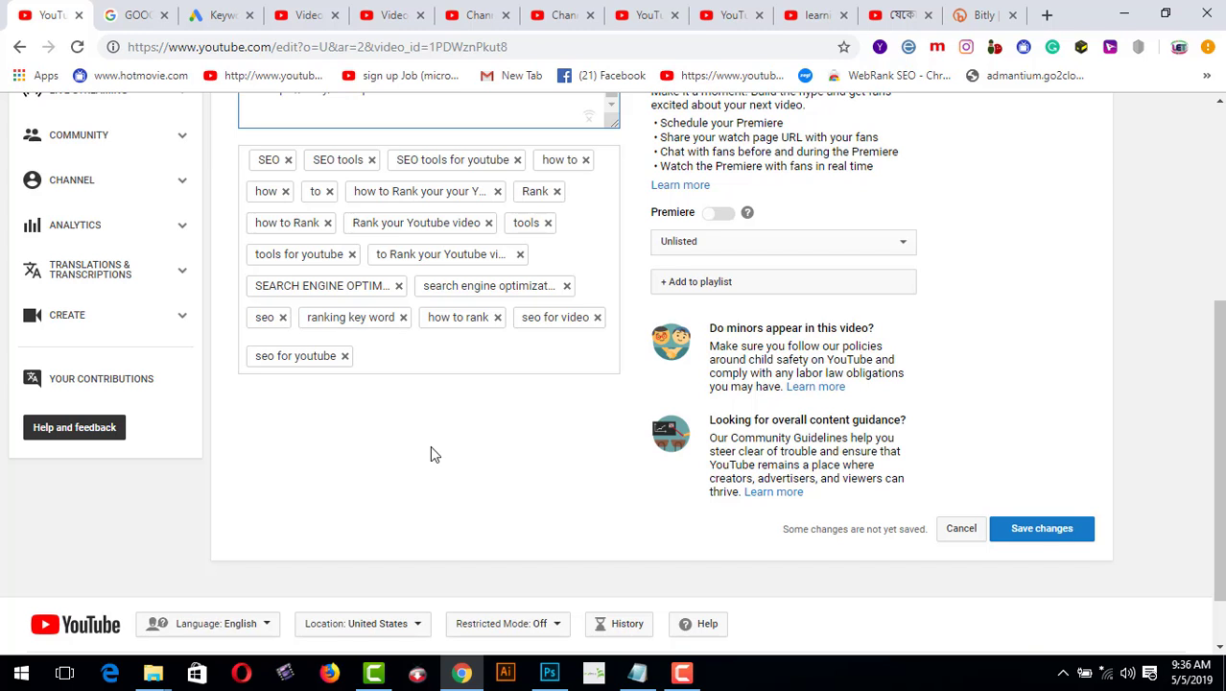
pyautogui.click(477, 20)
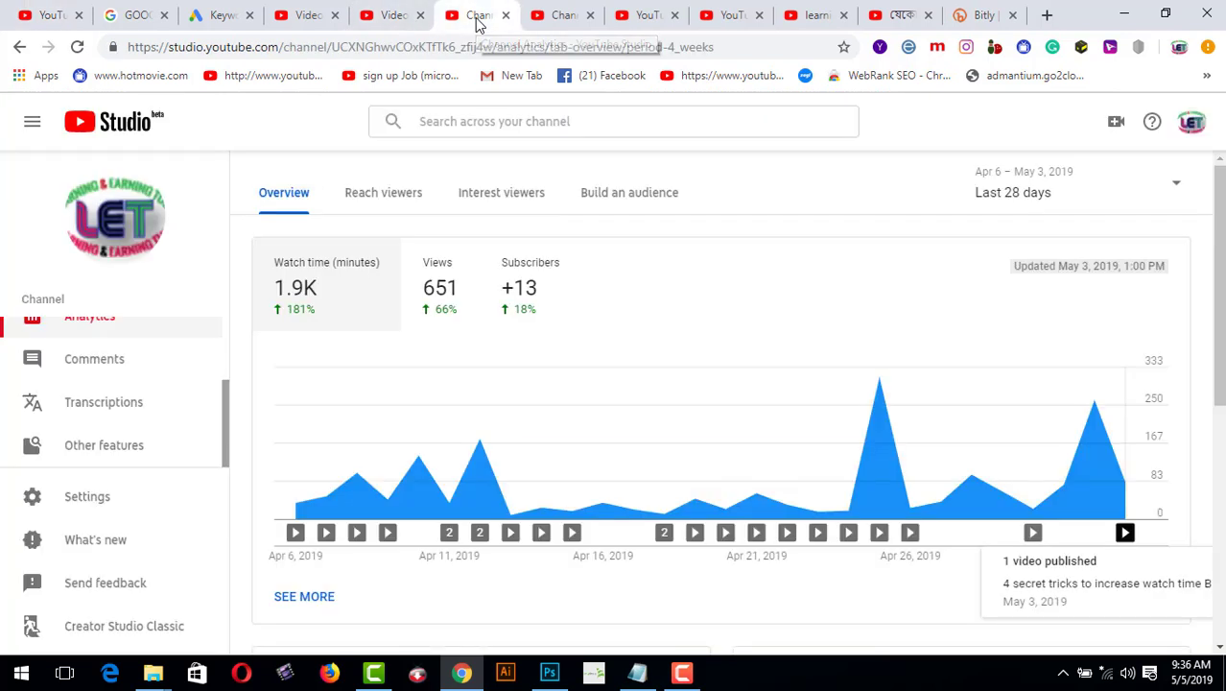
pyautogui.click(558, 20)
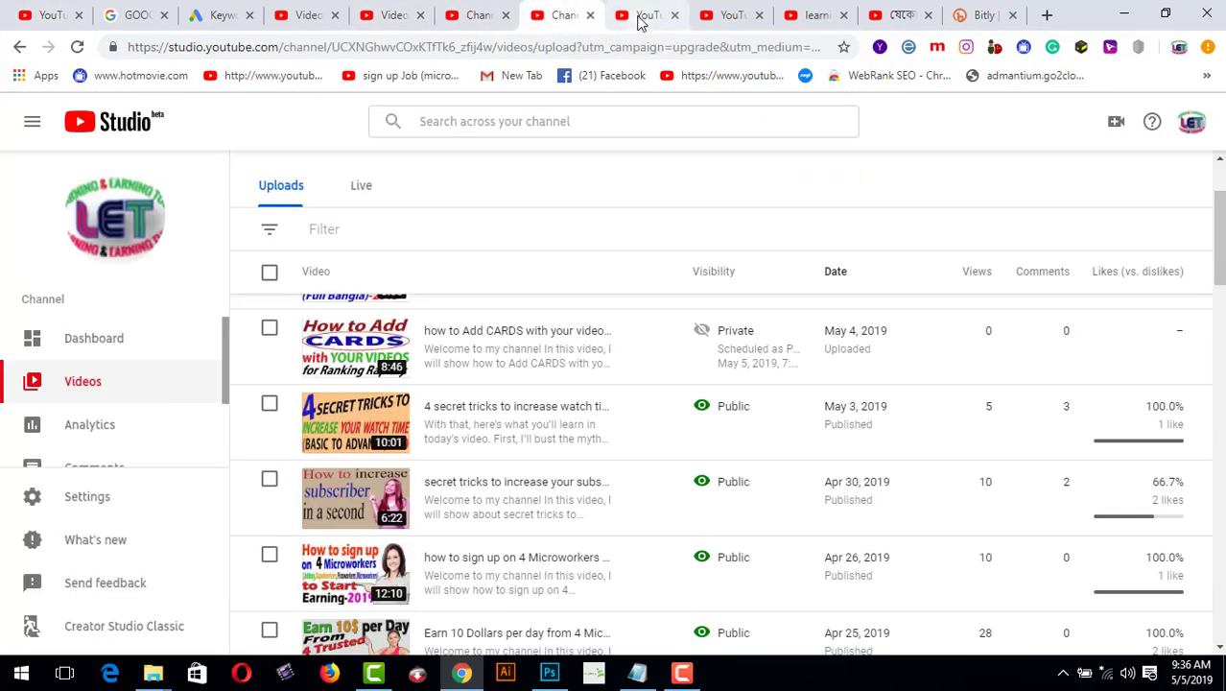
pyautogui.click(639, 17)
pyautogui.click(394, 18)
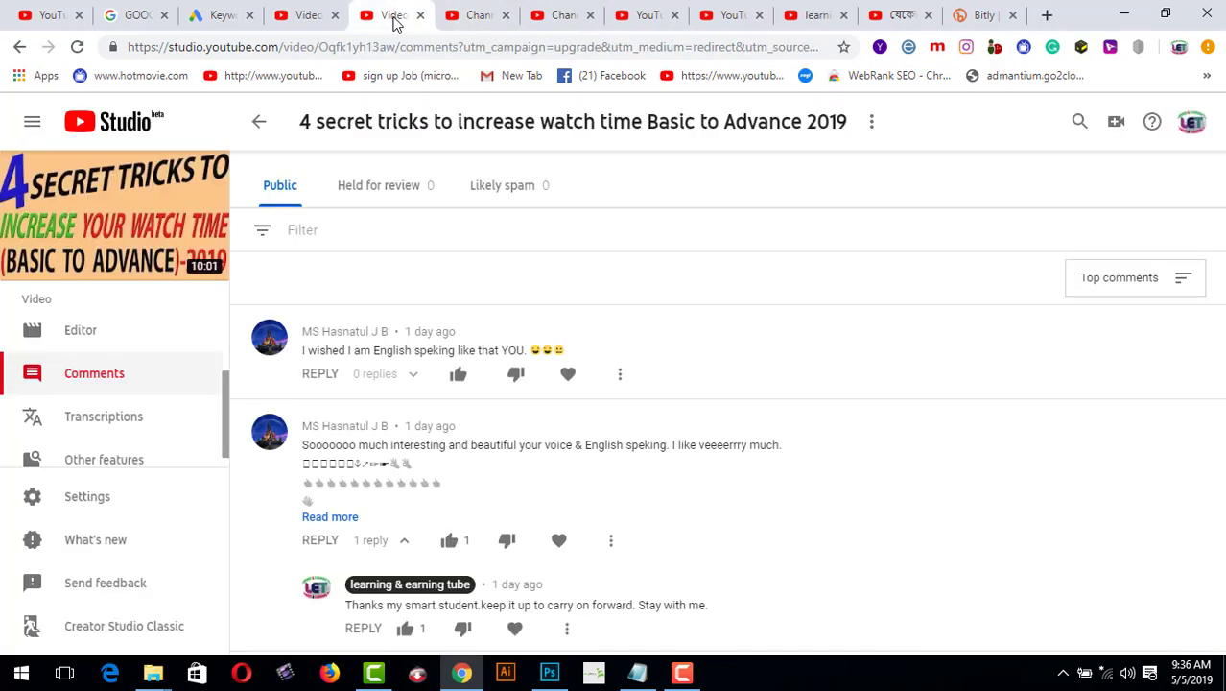
# Review the channel's analytics overview and uploads list, and return to the comments on the watch time video
pyautogui.click(484, 21)
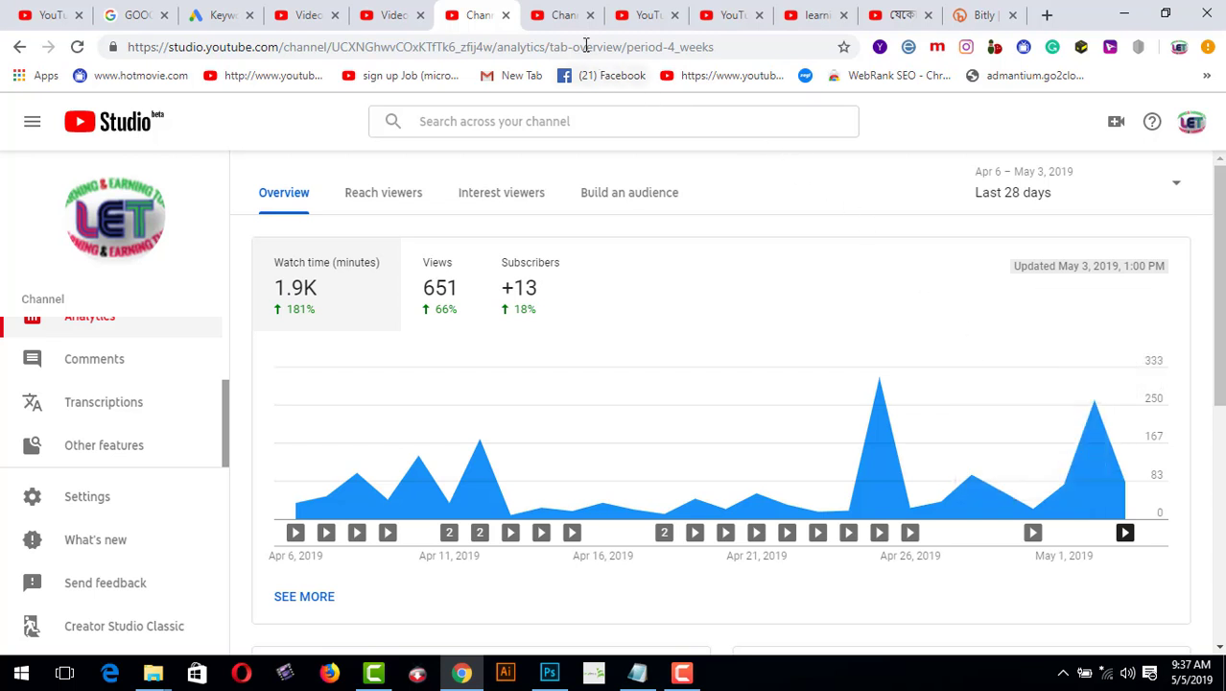
pyautogui.click(564, 25)
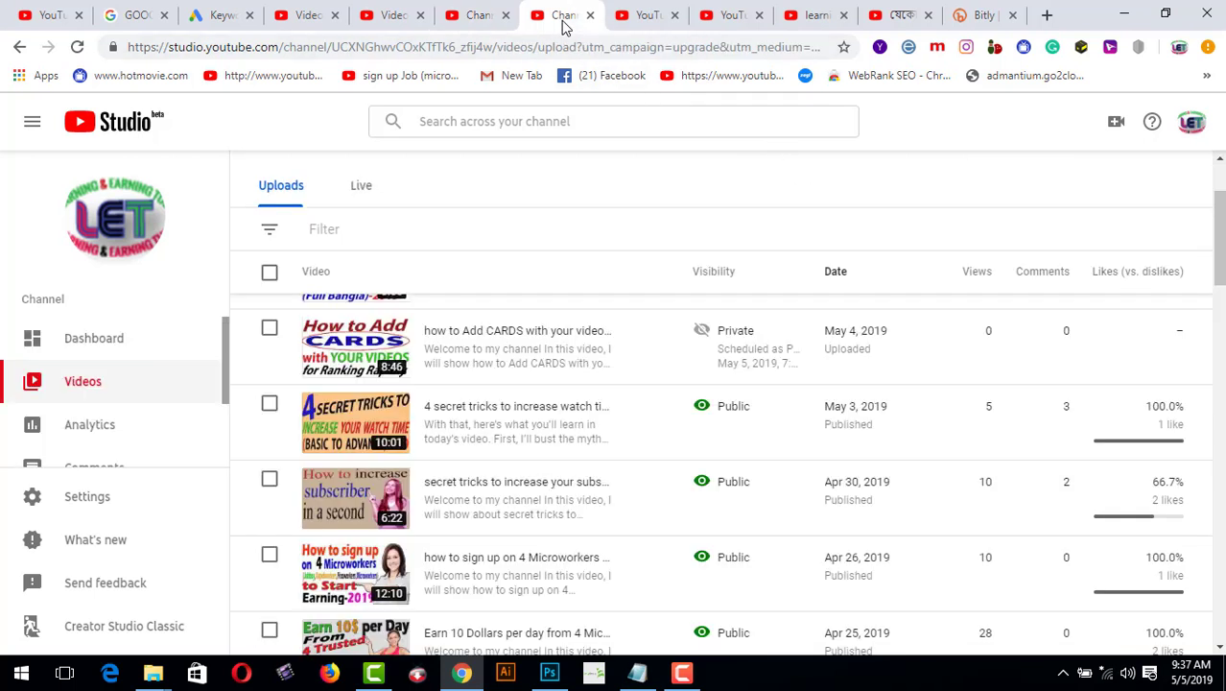
pyautogui.click(473, 26)
pyautogui.click(398, 24)
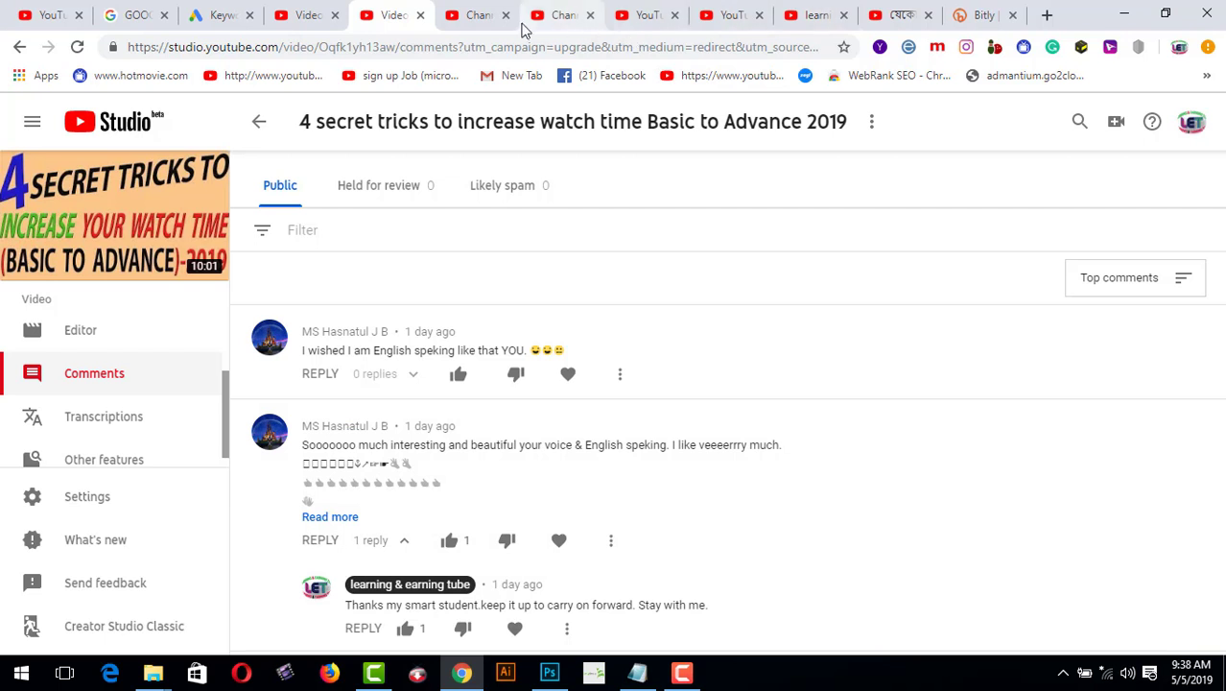
# Examine the channel's 28-day analytics overview, including the watch time graph, Top videos and Realtime activity
pyautogui.click(483, 19)
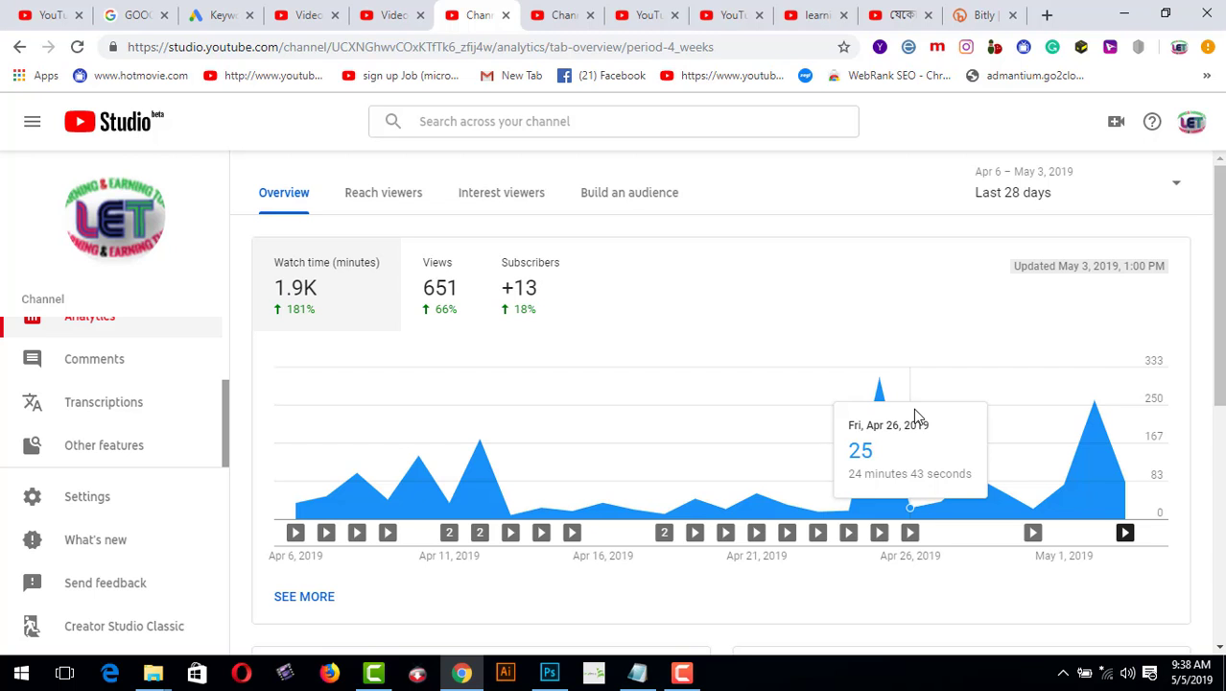
pyautogui.scroll(-2, 607, 458)
pyautogui.scroll(-2, 607, 458)
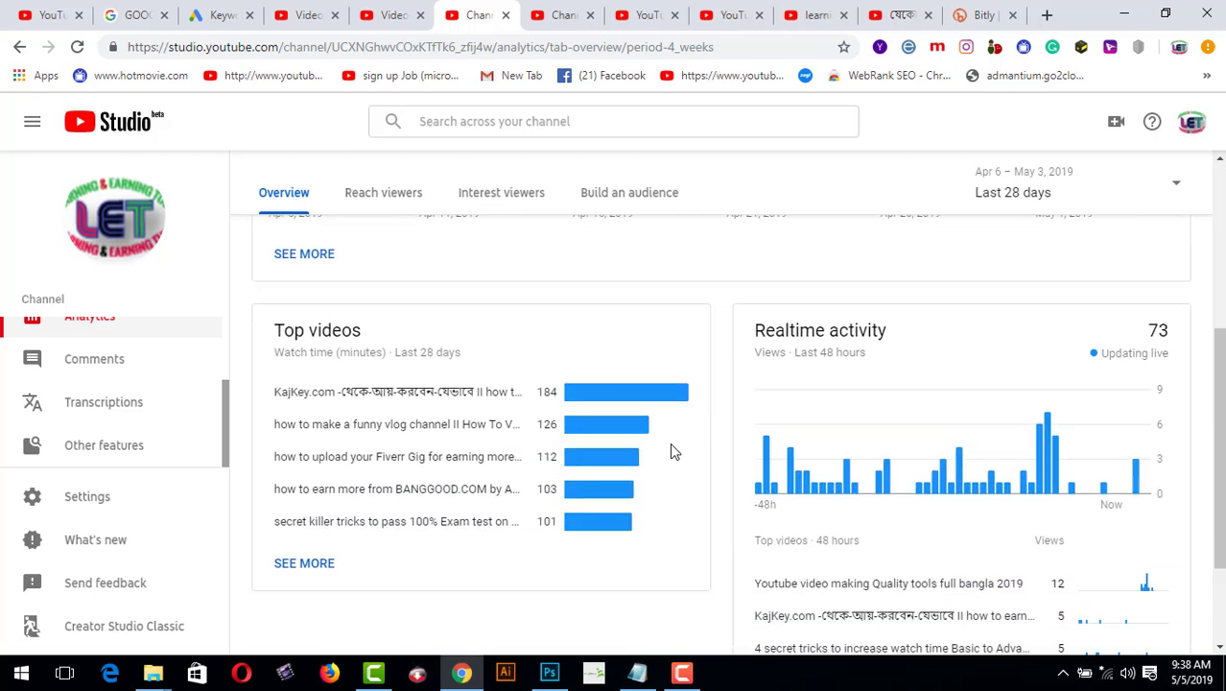
pyautogui.moveTo(813, 434)
pyautogui.scroll(-2, 812, 433)
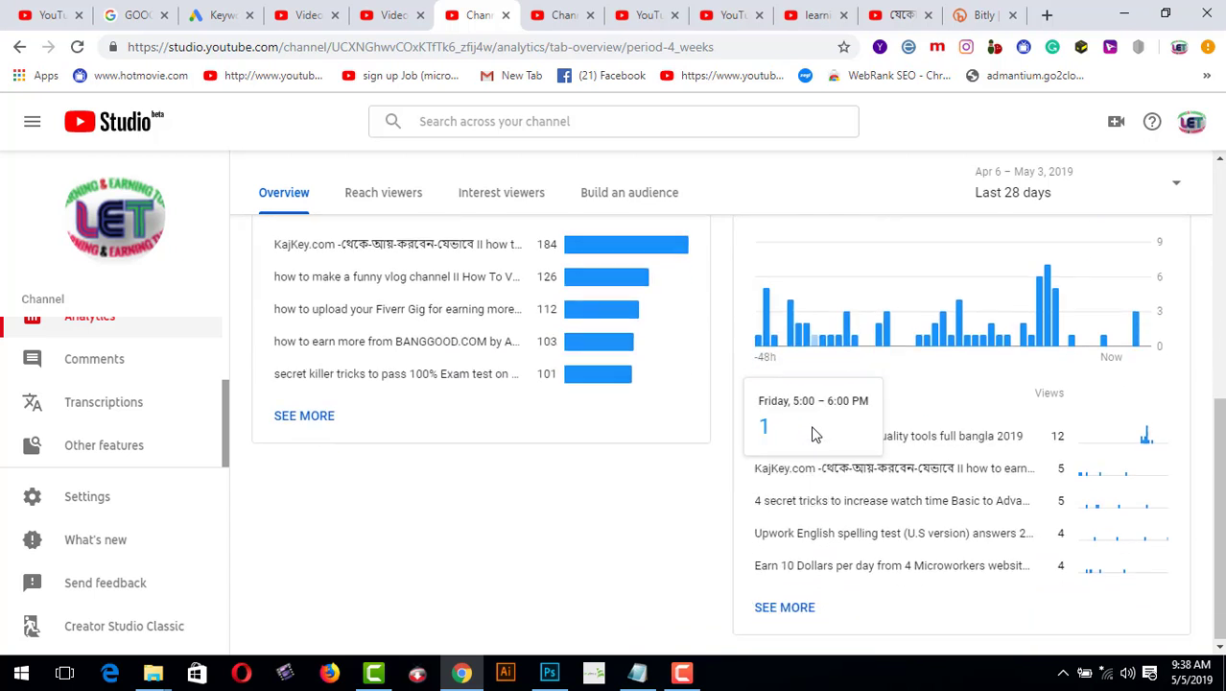
pyautogui.scroll(1, 815, 437)
pyautogui.scroll(1, 816, 437)
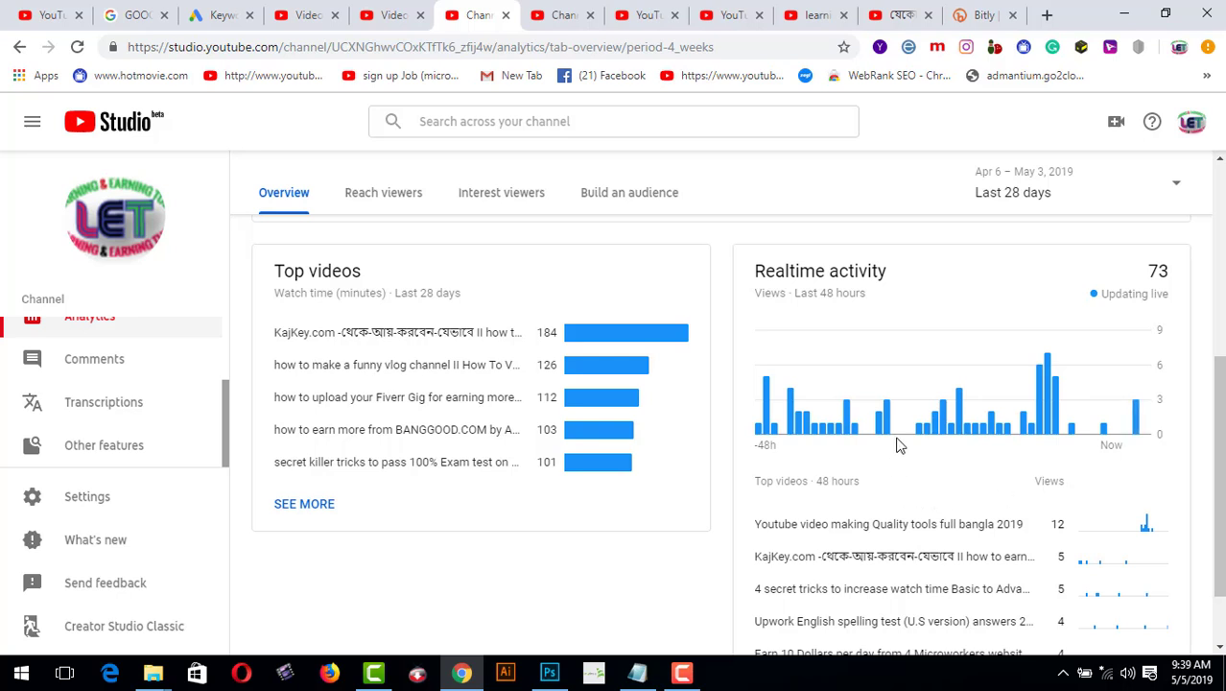
# View the "How to Add CARDS" thumbnail design in Photoshop, and return to Chrome to show the channel's YouTube home page
pyautogui.click(549, 673)
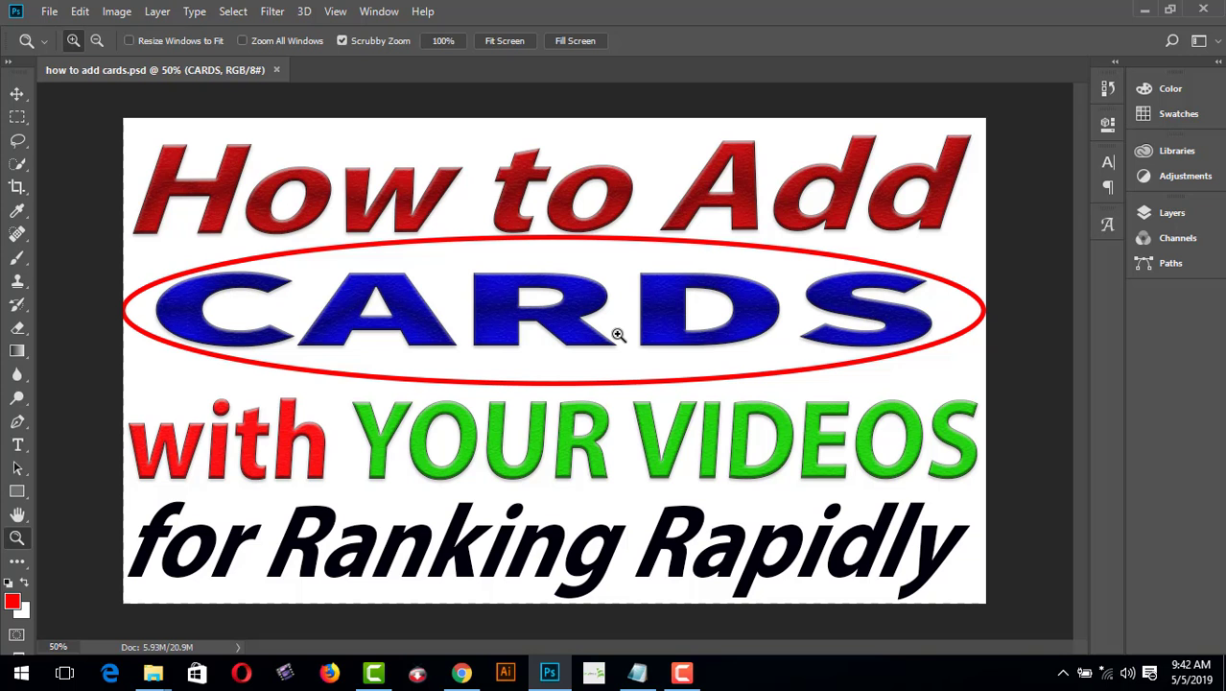
pyautogui.click(461, 672)
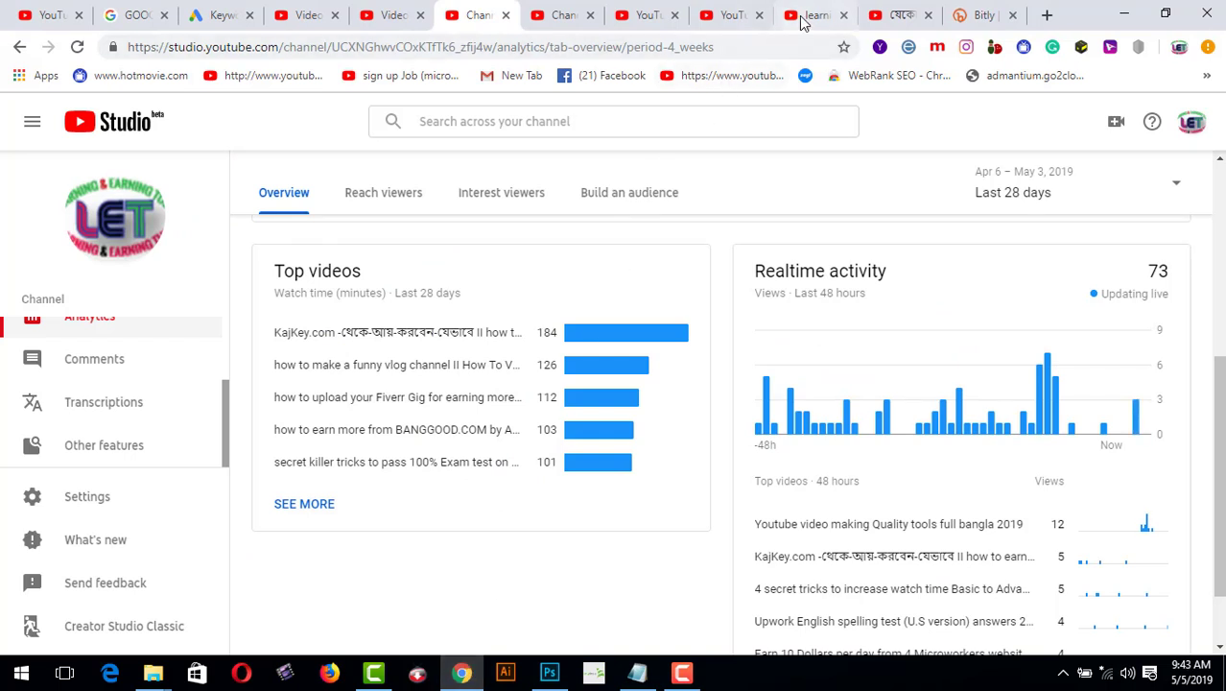
pyautogui.click(817, 15)
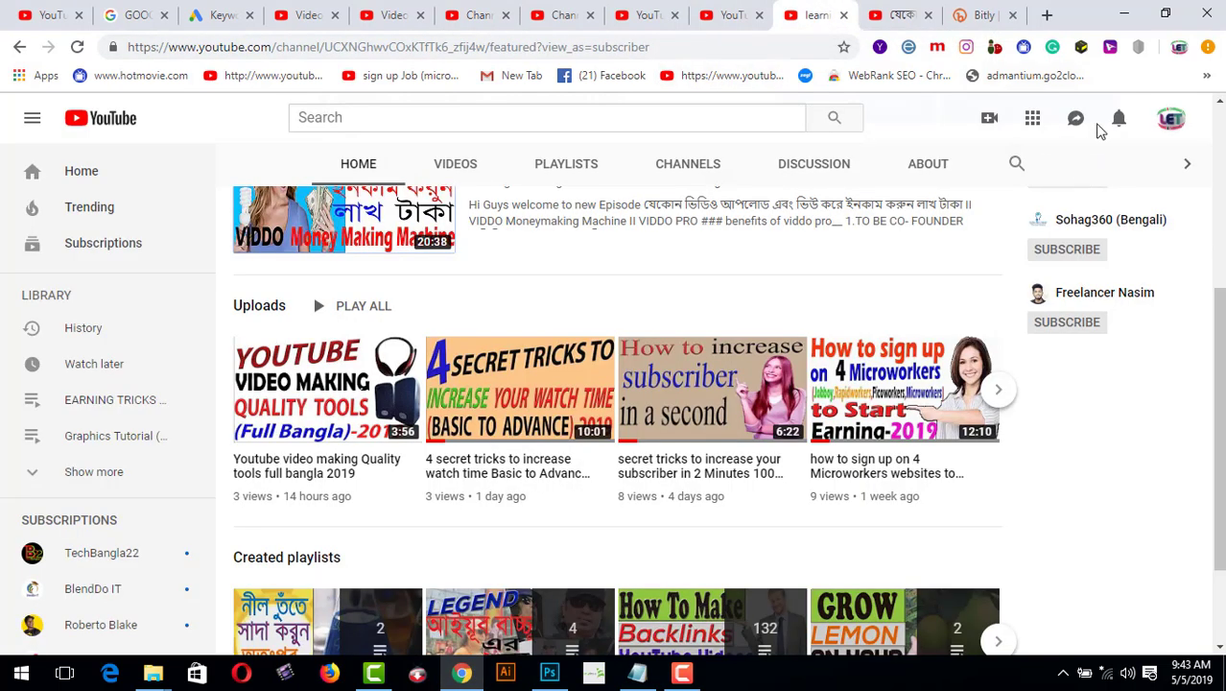